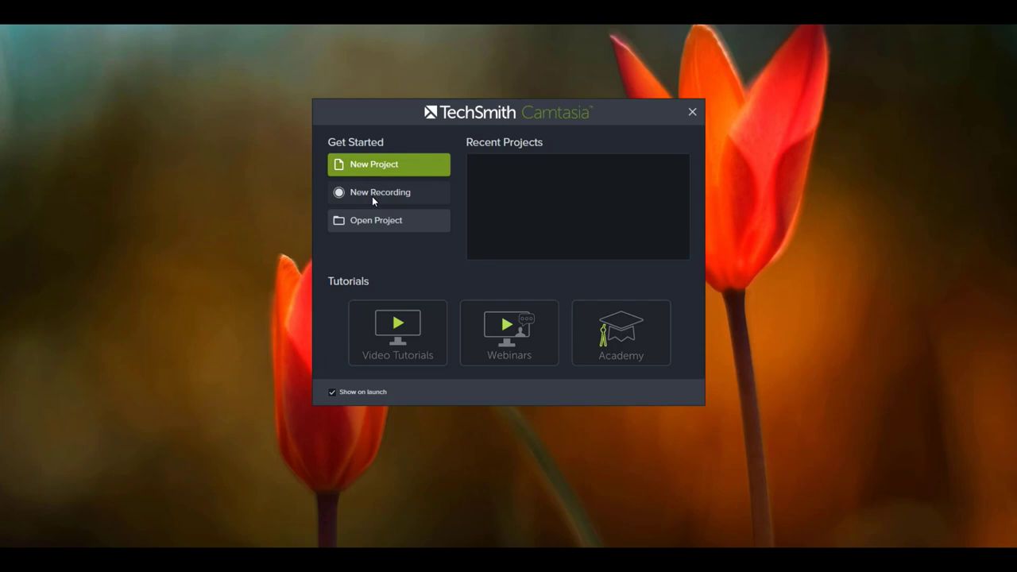
click(371, 197)
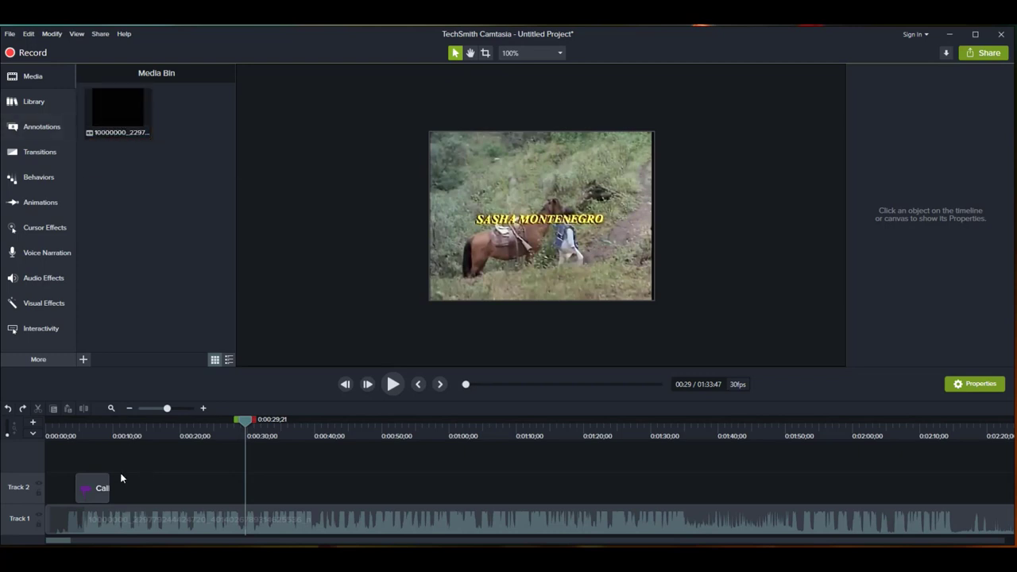
Step: Delete the callout from Track 2 of the timeline
click(93, 489)
right_click(93, 491)
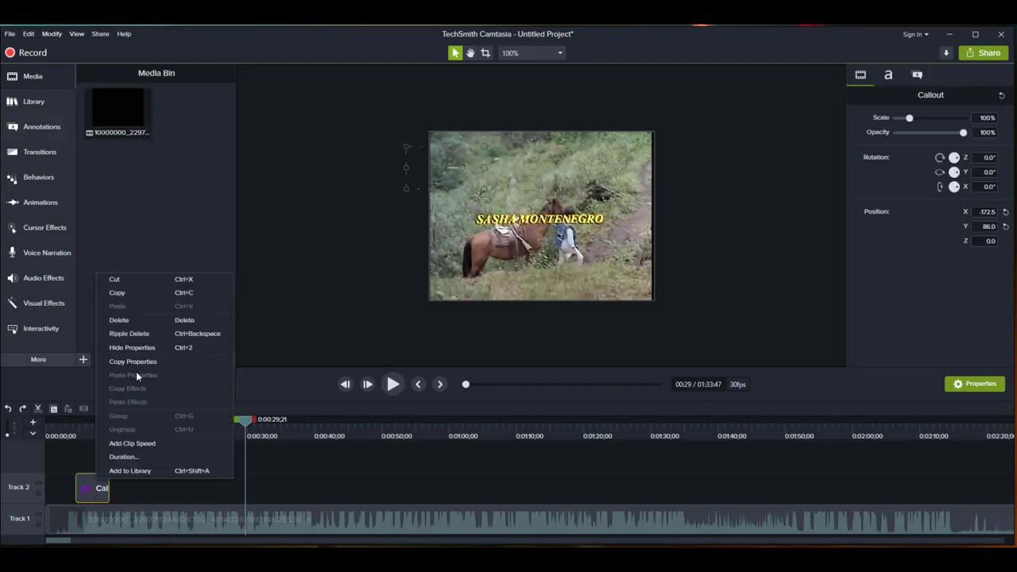
click(120, 320)
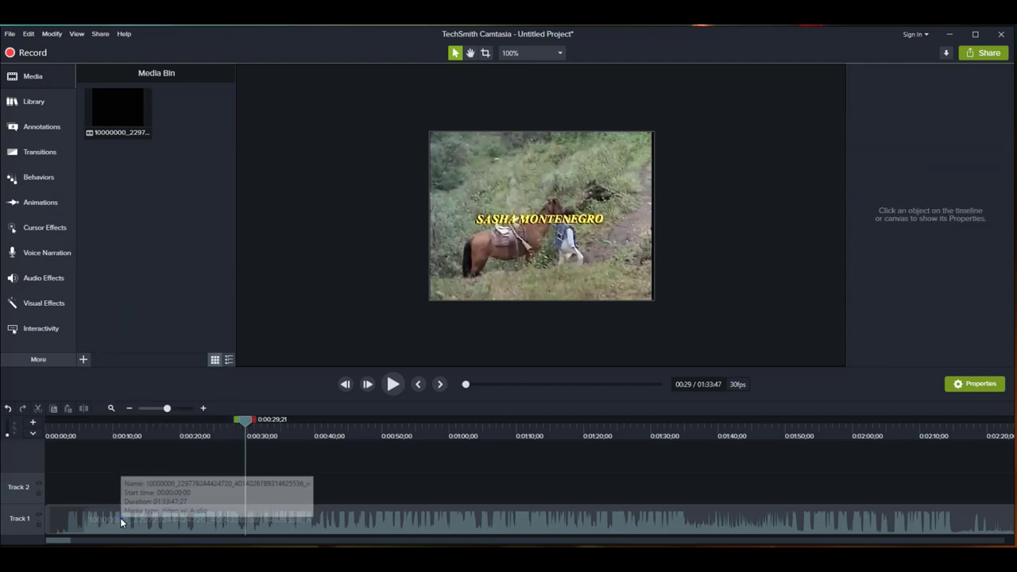
Step: Delete the video clip from Track 1 and place the Media Bin video at the start of Track 2
click(120, 517)
right_click(121, 517)
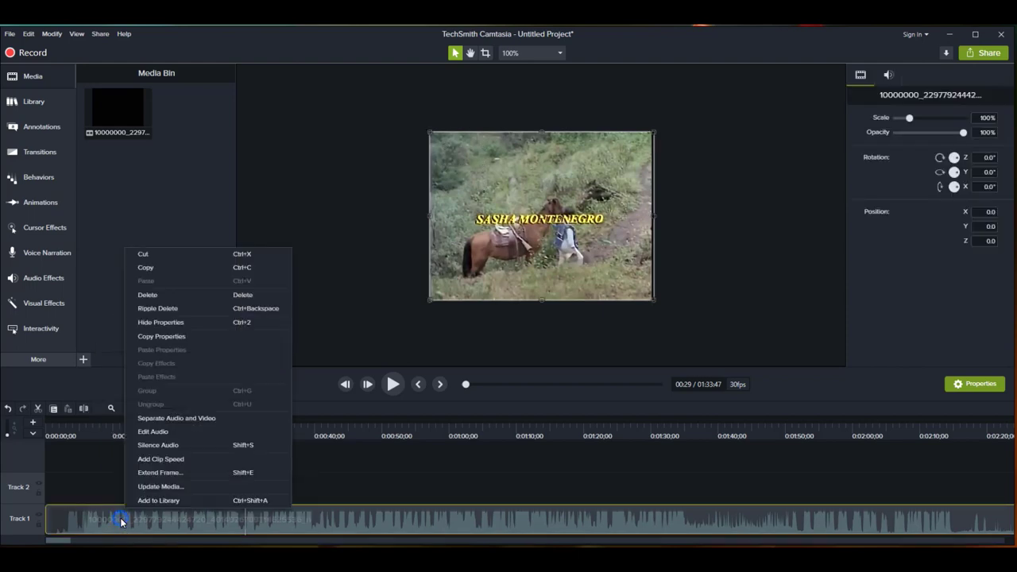
click(149, 295)
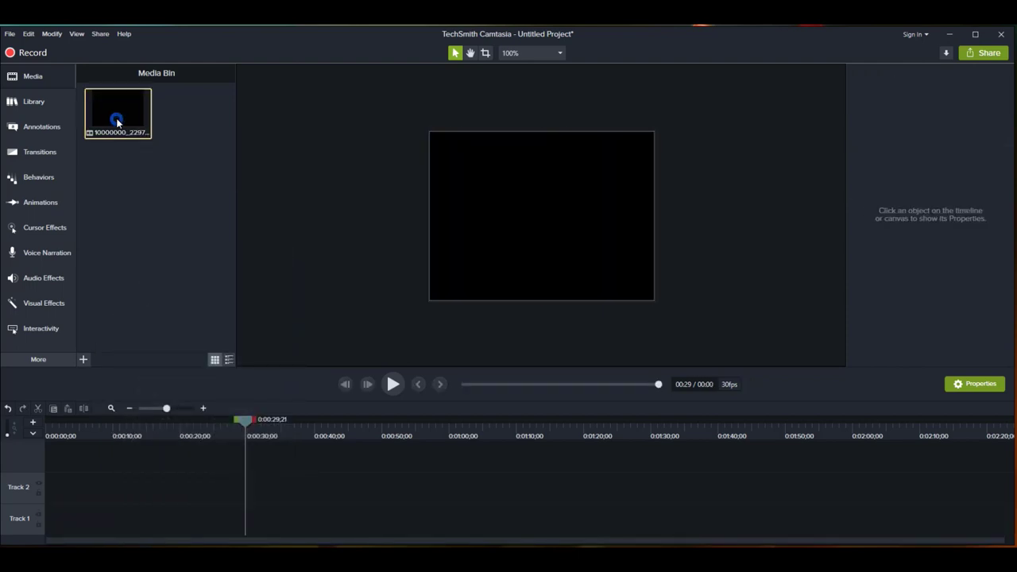
drag(117, 125, 60, 486)
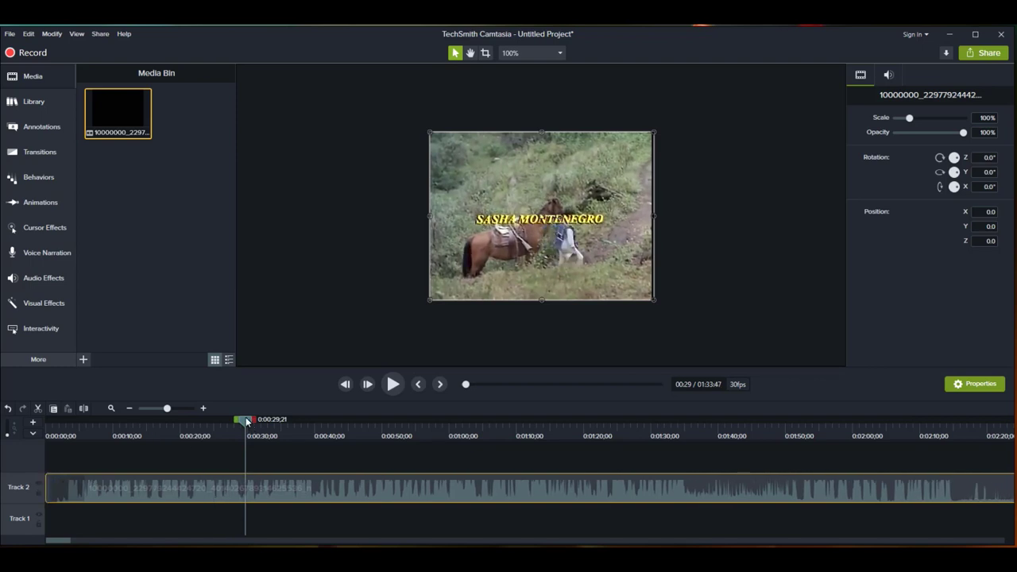
Step: Split the Track 2 video at 0:00:29;21 and move its second part up to a new Track 3, keeping its start time
click(84, 409)
click(293, 486)
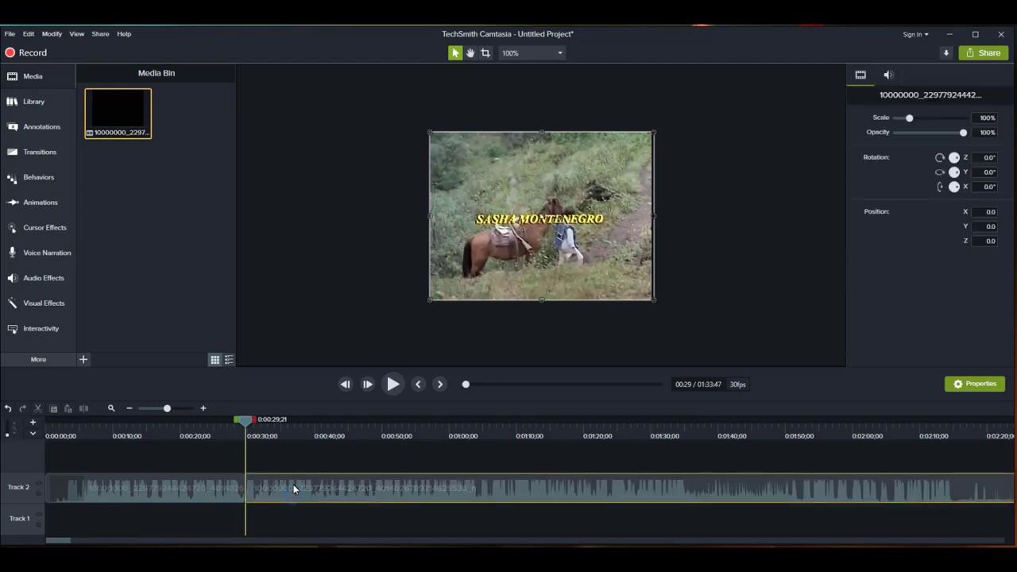
drag(293, 481, 290, 446)
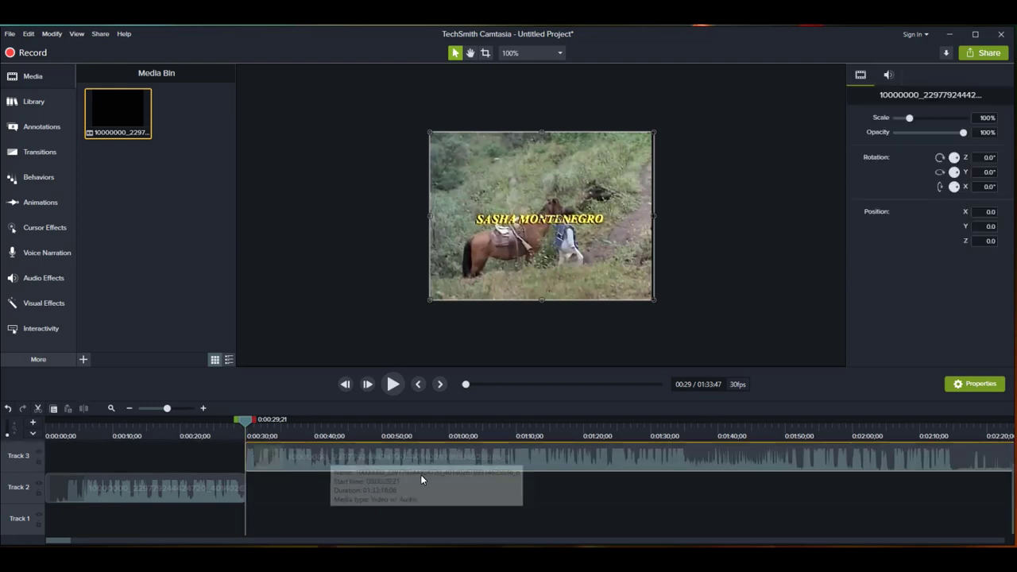
Step: Preview the cap-01 icon from the Education icons in the Camtasia 2019 library, then close the preview and collapse the folder
click(37, 101)
click(136, 137)
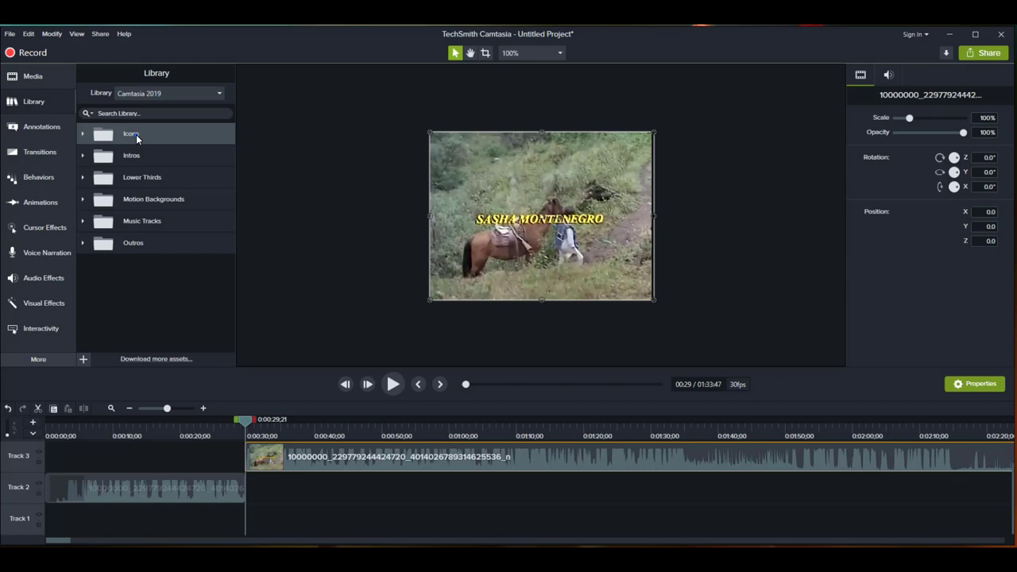
double_click(136, 134)
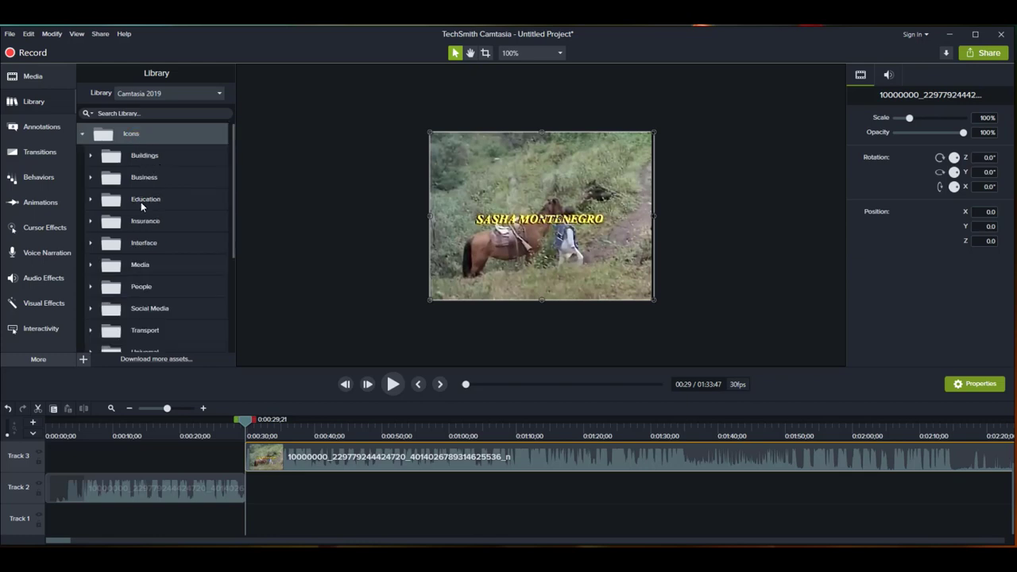
click(153, 200)
double_click(153, 201)
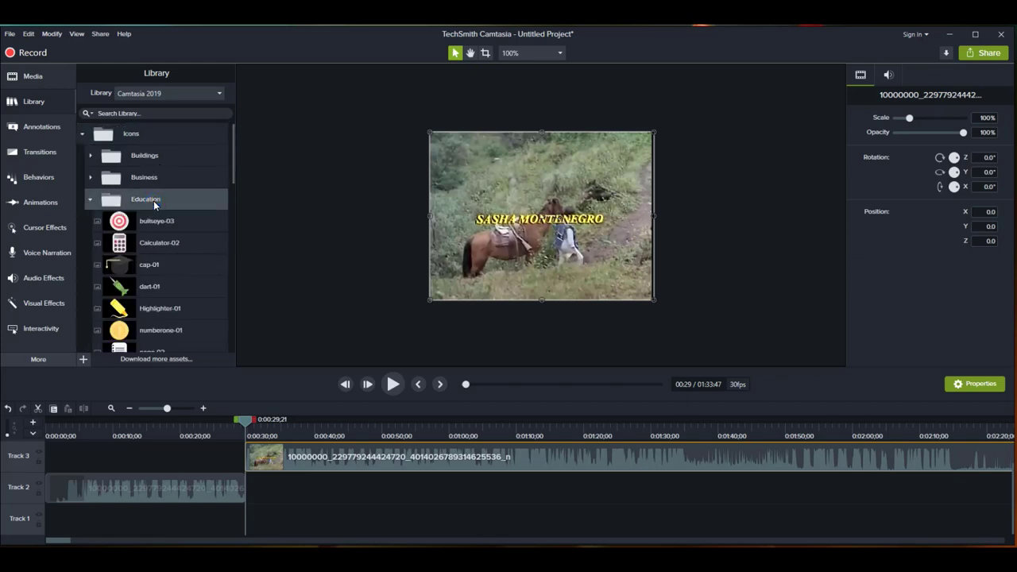
click(143, 267)
right_click(144, 266)
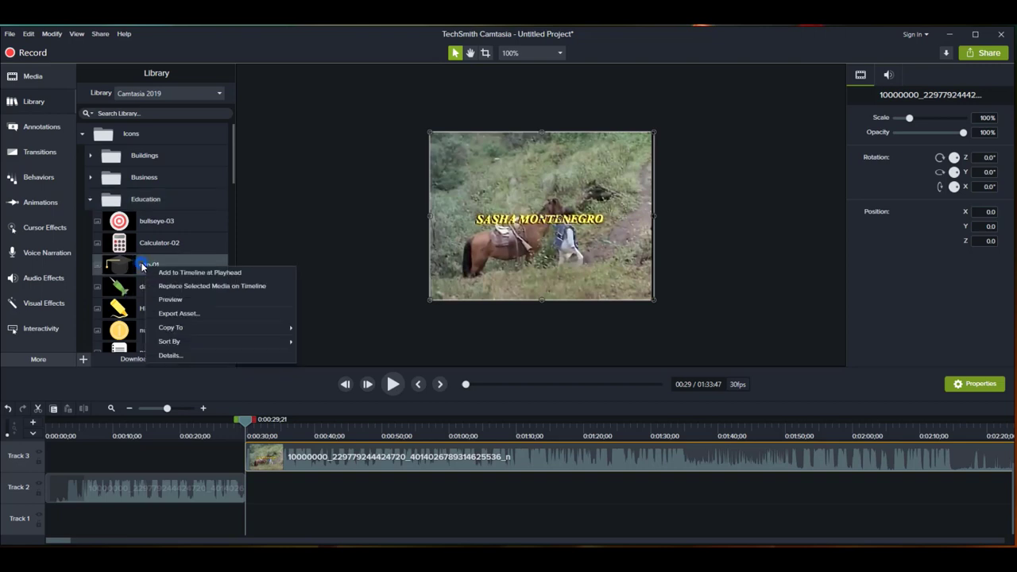
click(171, 299)
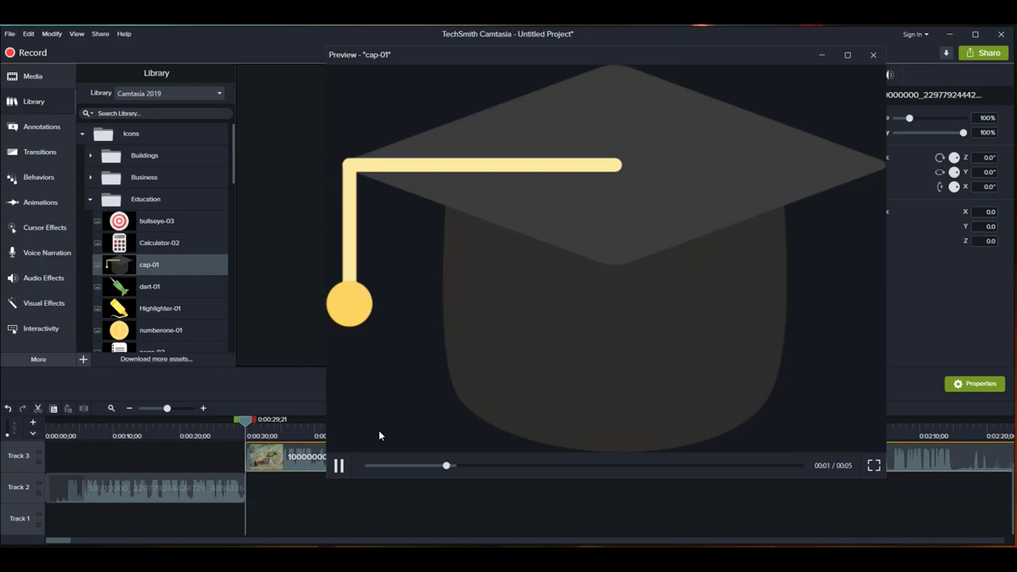
click(872, 55)
click(89, 199)
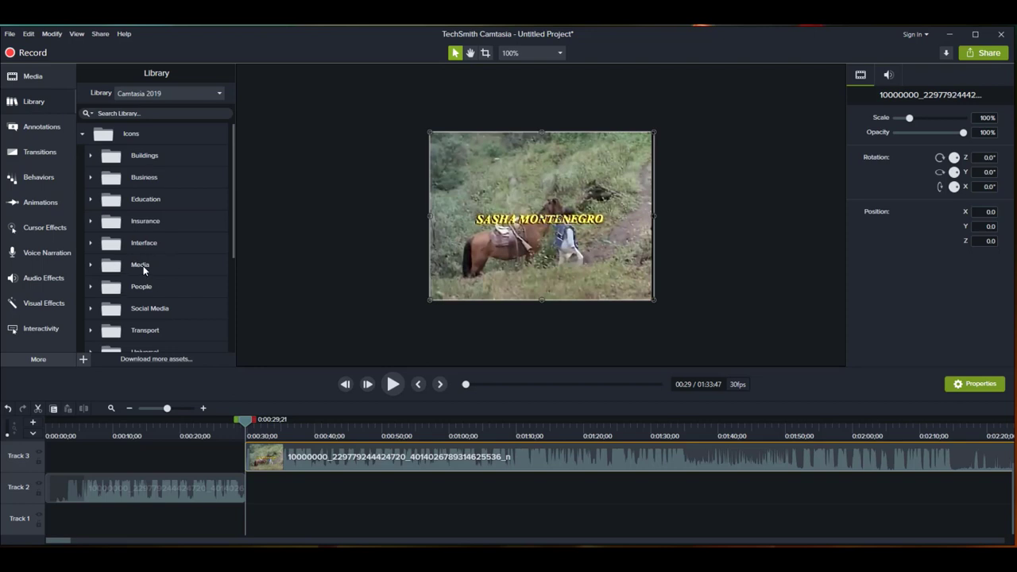
Step: Examine the icons offered in the library's Media icon folder and collapse the folder
click(101, 267)
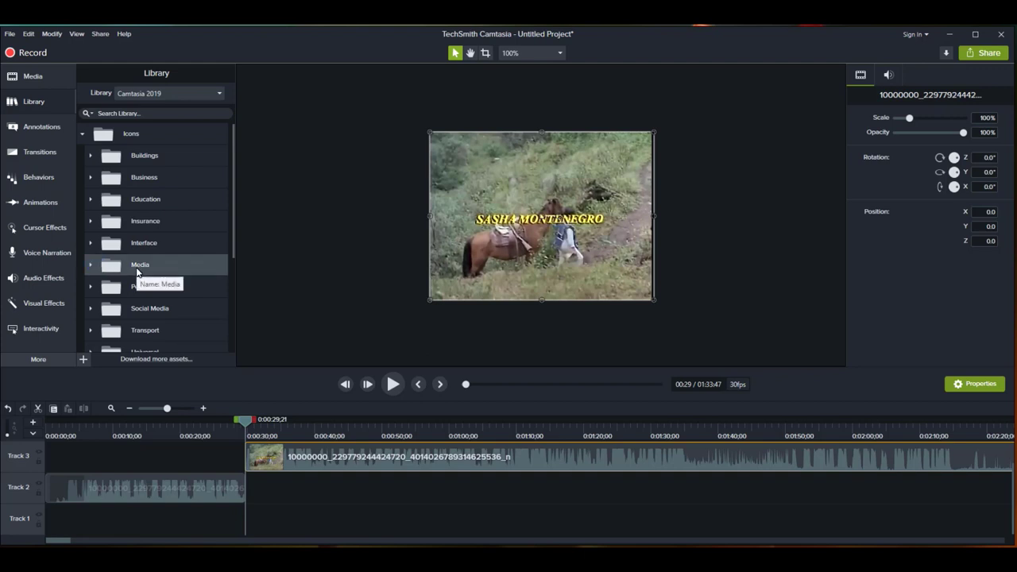
double_click(136, 268)
scroll(159, 314, down, 3)
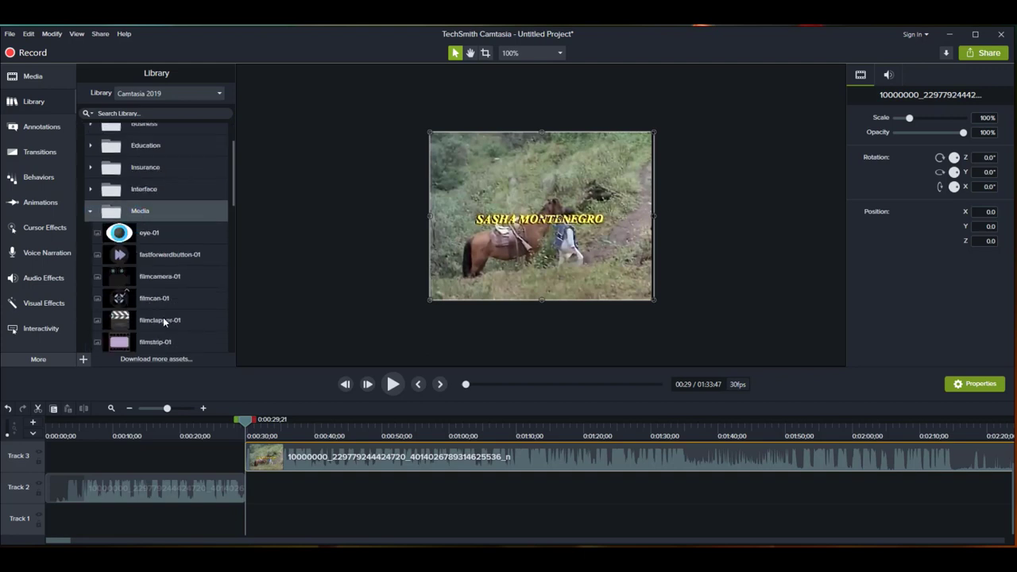
scroll(155, 332, down, 2)
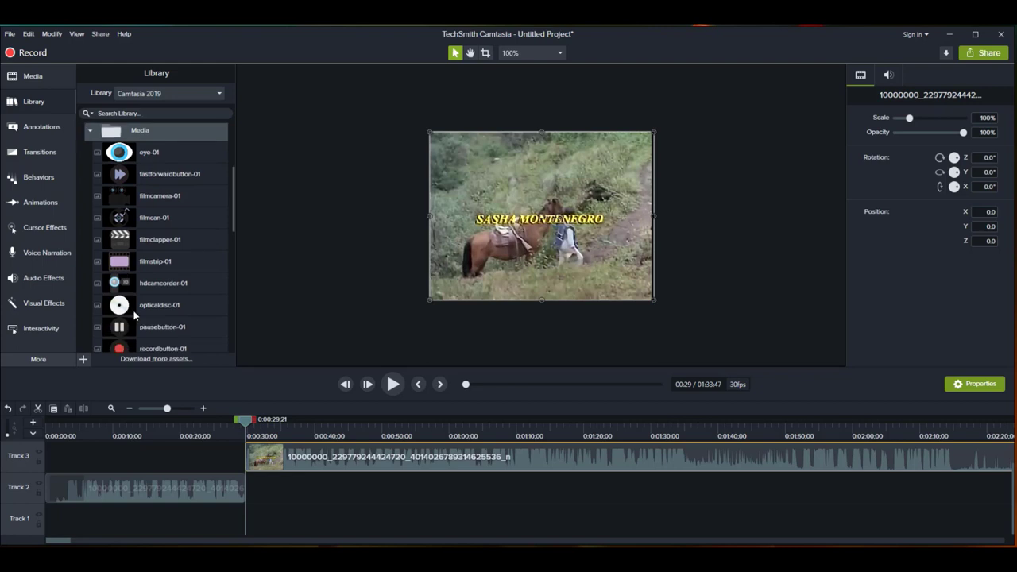
scroll(151, 300, up, 2)
scroll(152, 299, down, 3)
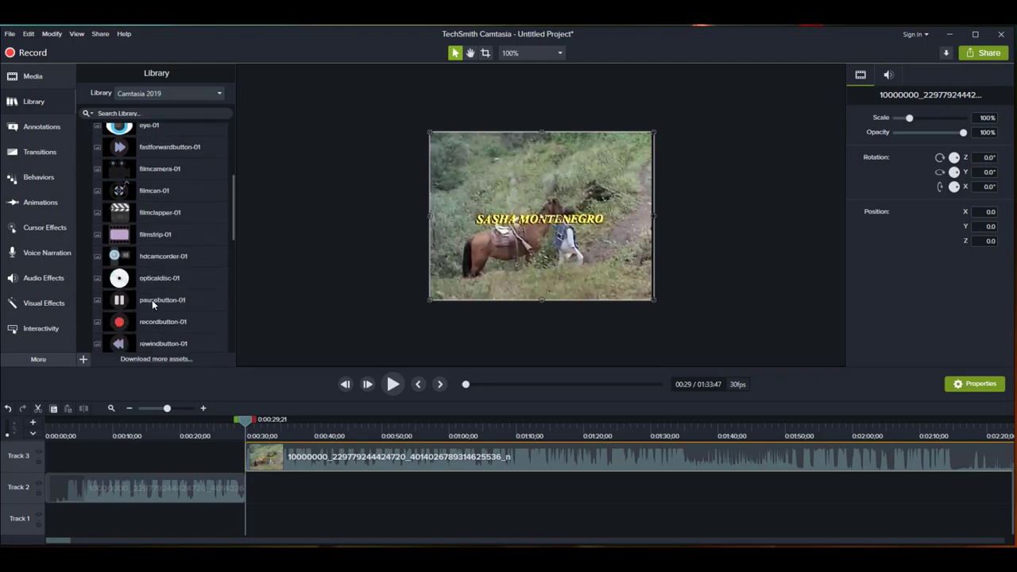
scroll(143, 307, down, 3)
scroll(143, 307, up, 6)
scroll(143, 302, up, 1)
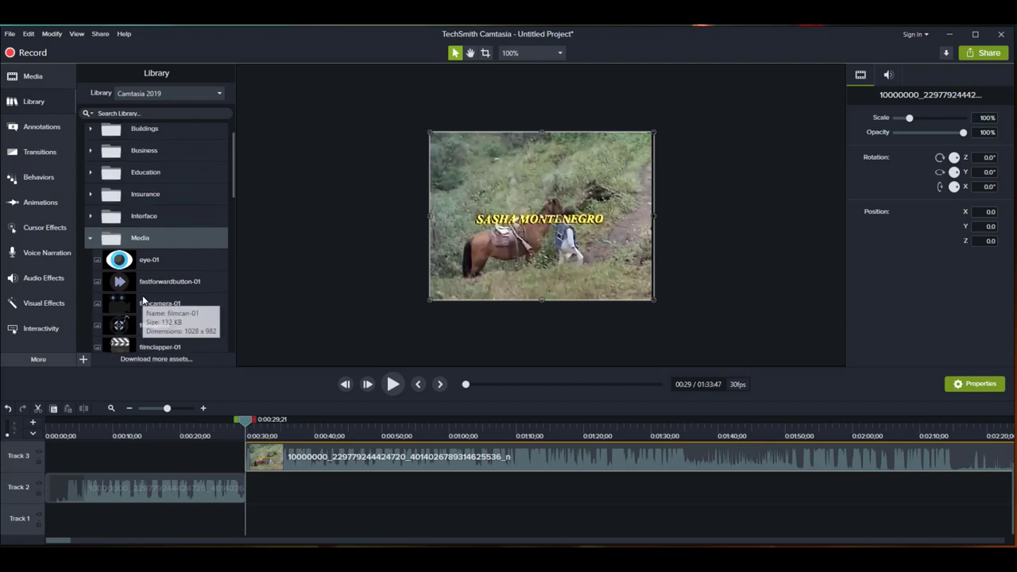
click(89, 238)
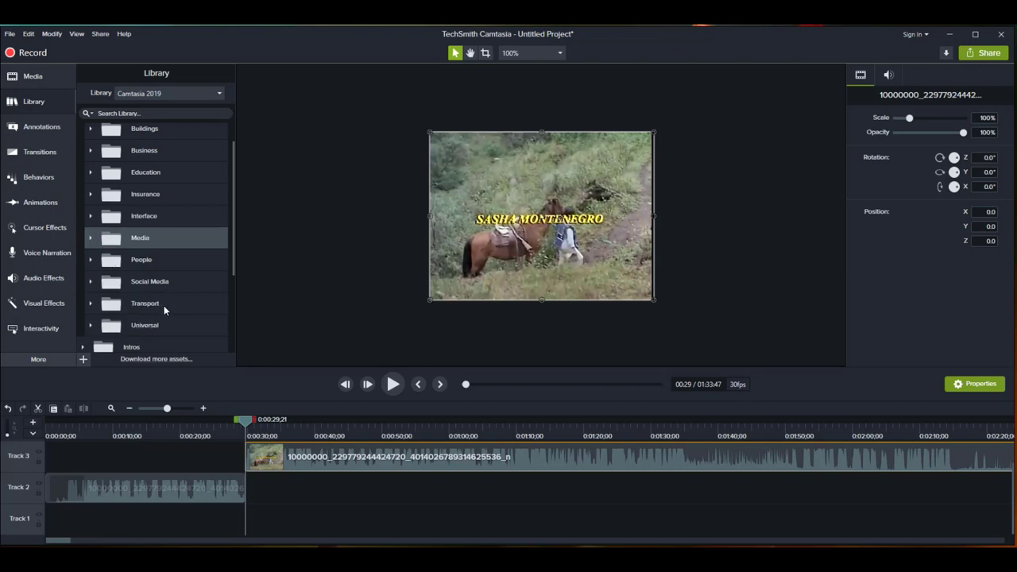
Step: Add the hey-01 icon from the Social Media icons to Track 3 at about 0:00:19, before the second video part
click(156, 282)
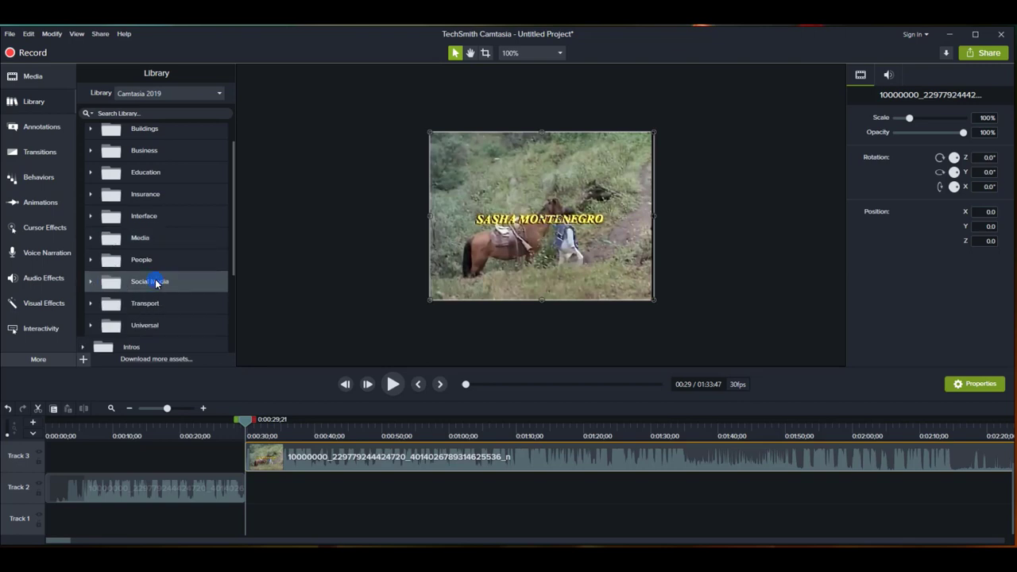
scroll(152, 298, down, 3)
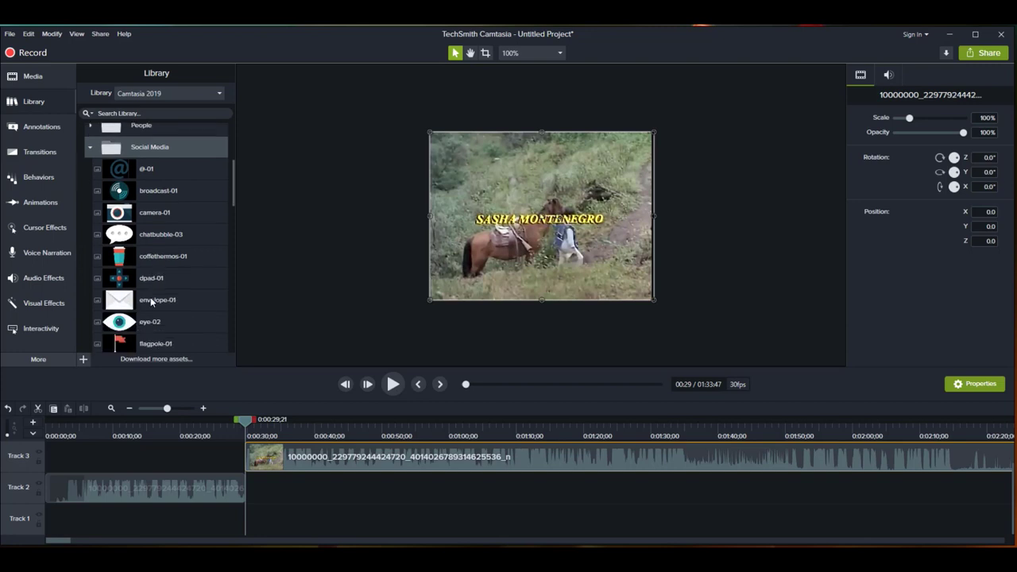
scroll(151, 306, down, 1)
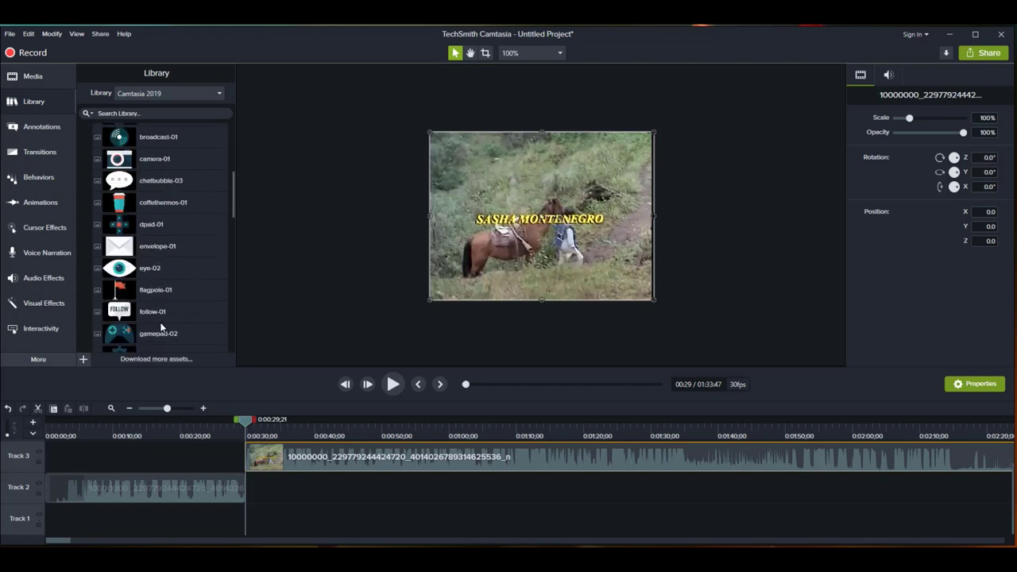
scroll(159, 292, down, 1)
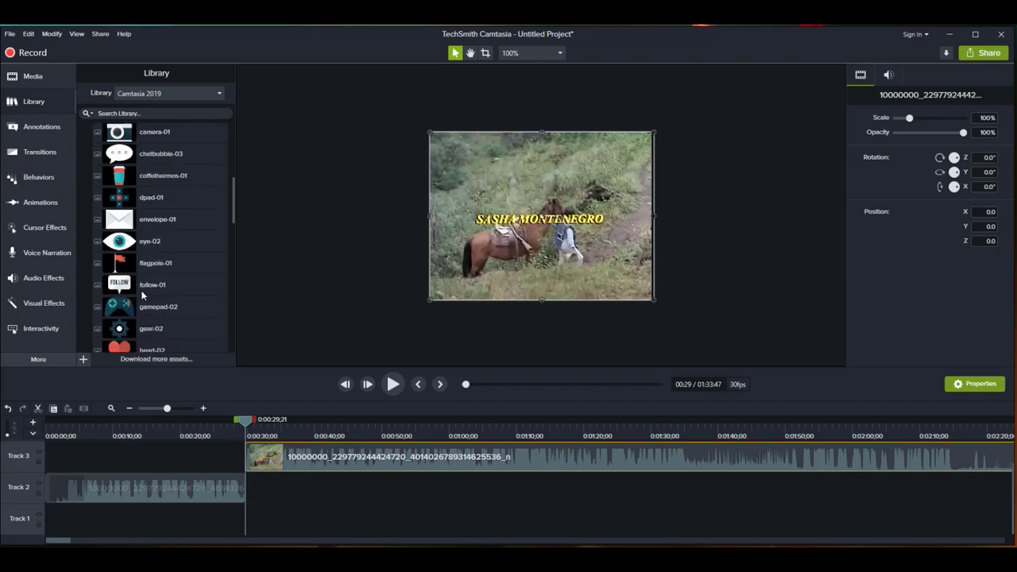
scroll(156, 329, down, 1)
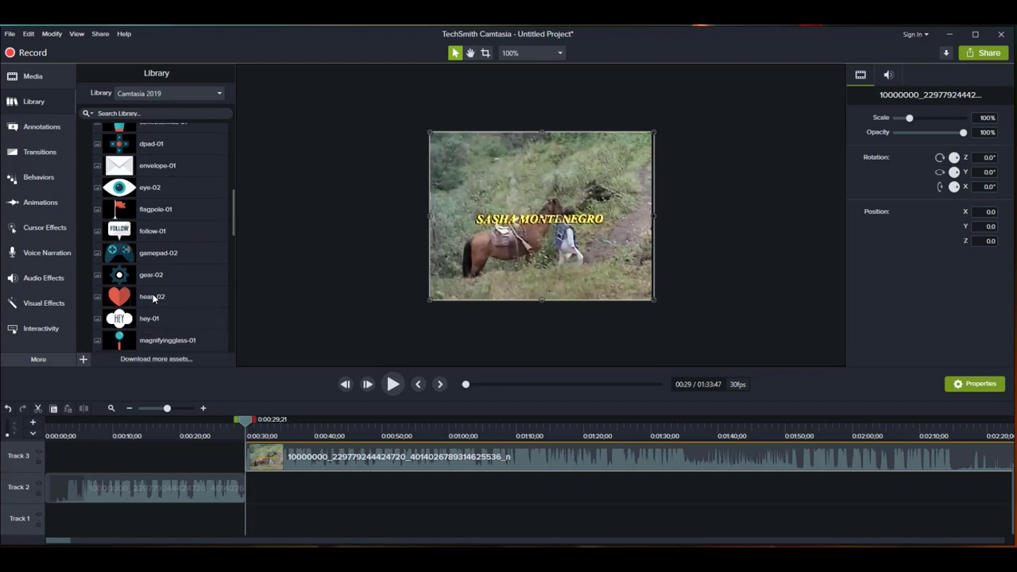
click(146, 319)
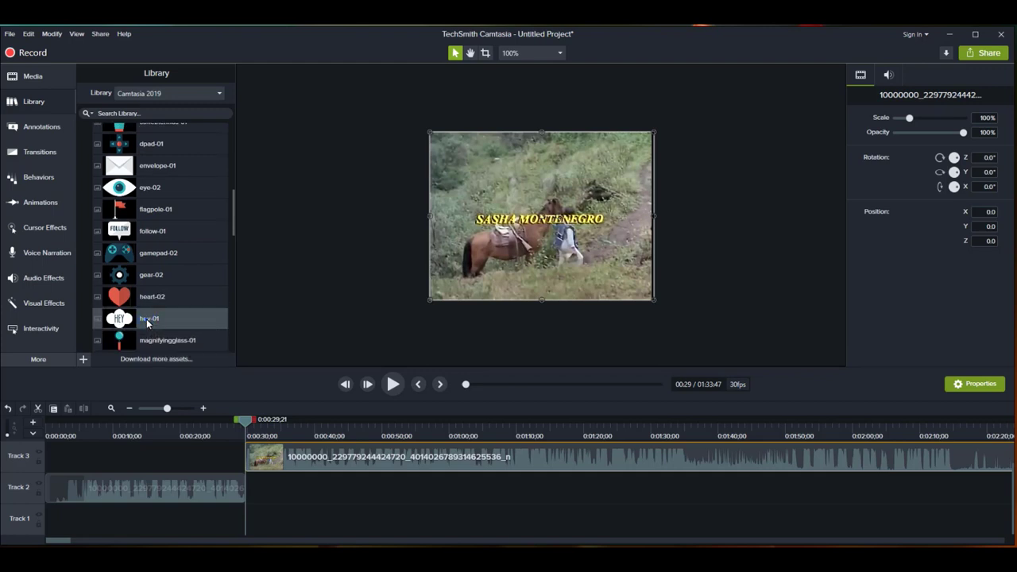
drag(146, 323, 190, 460)
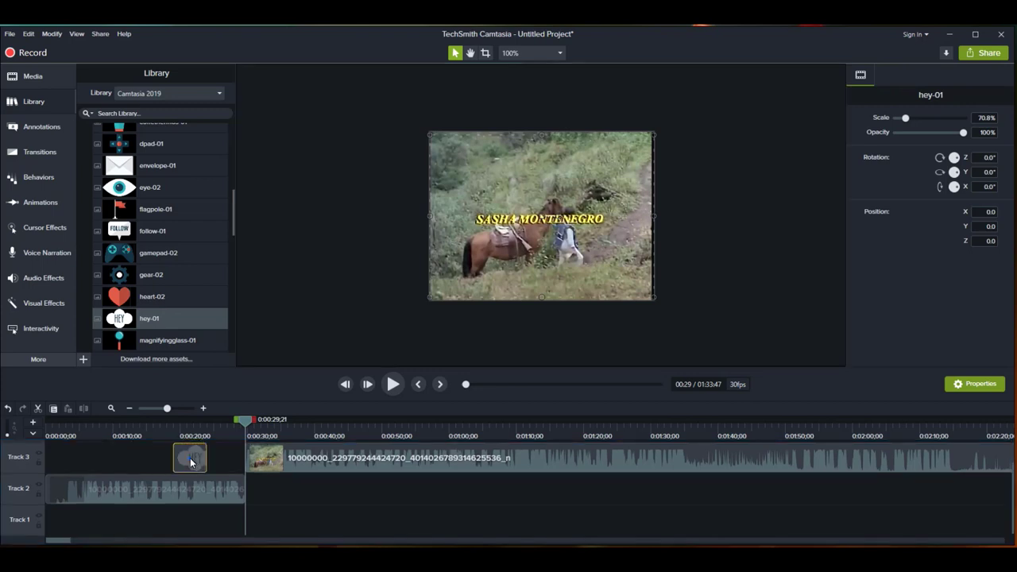
Step: Play back the section of the timeline containing the hey-01 icon to check how it appears over the video
click(391, 384)
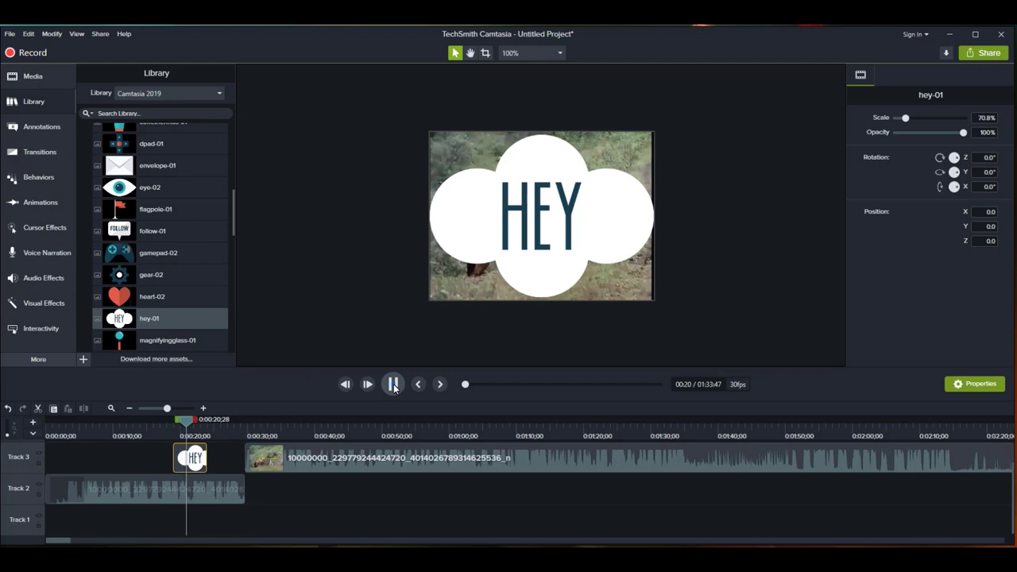
click(394, 387)
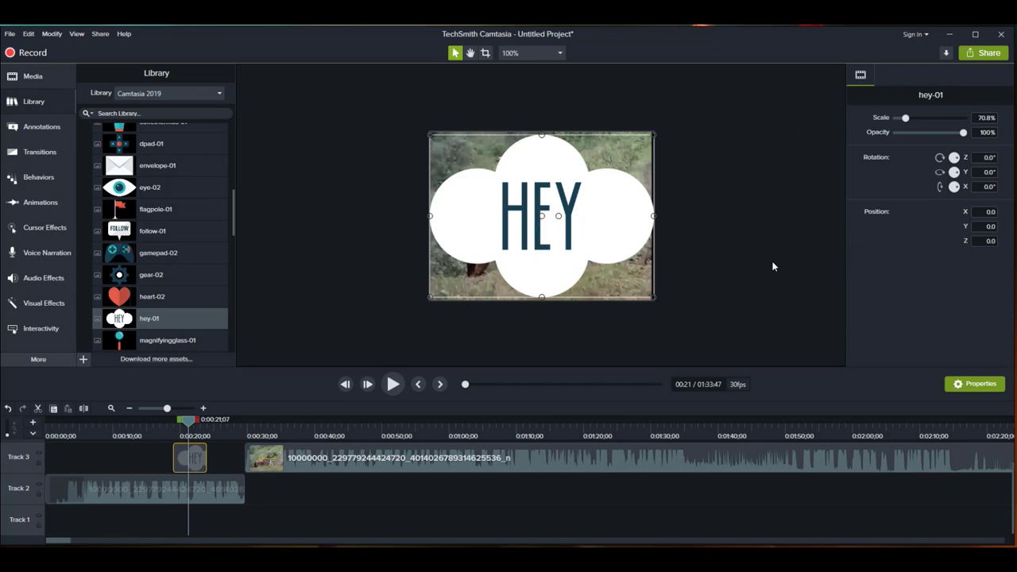
click(390, 388)
click(390, 389)
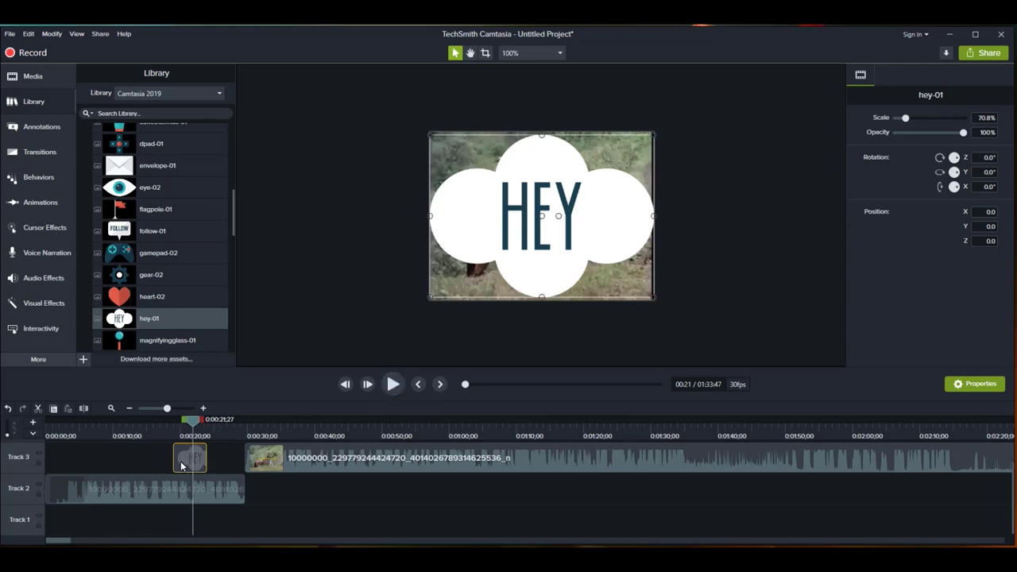
Step: Delete the hey-01 icon from Track 3 and collapse the Social Media icon folder
click(181, 465)
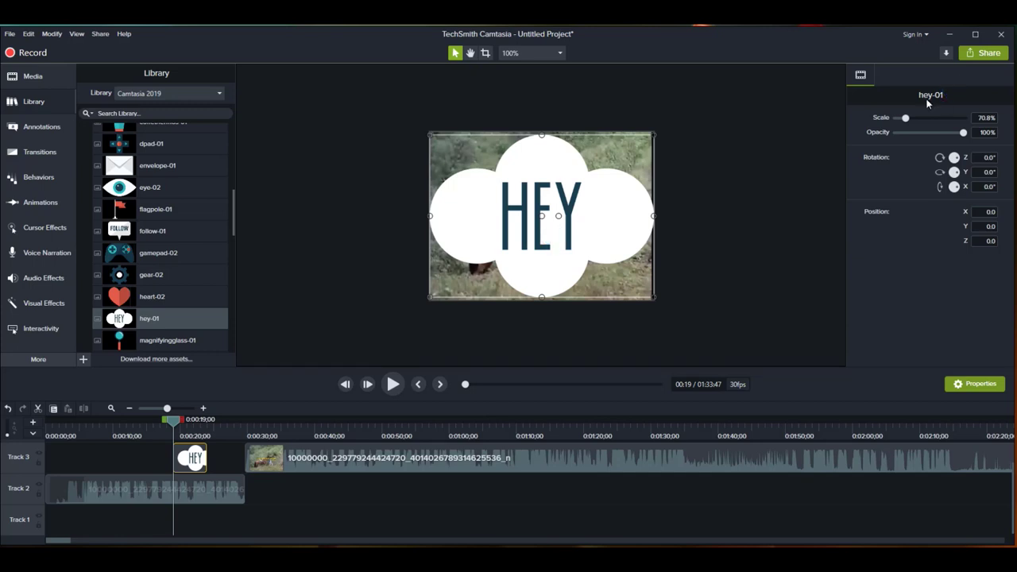
right_click(199, 452)
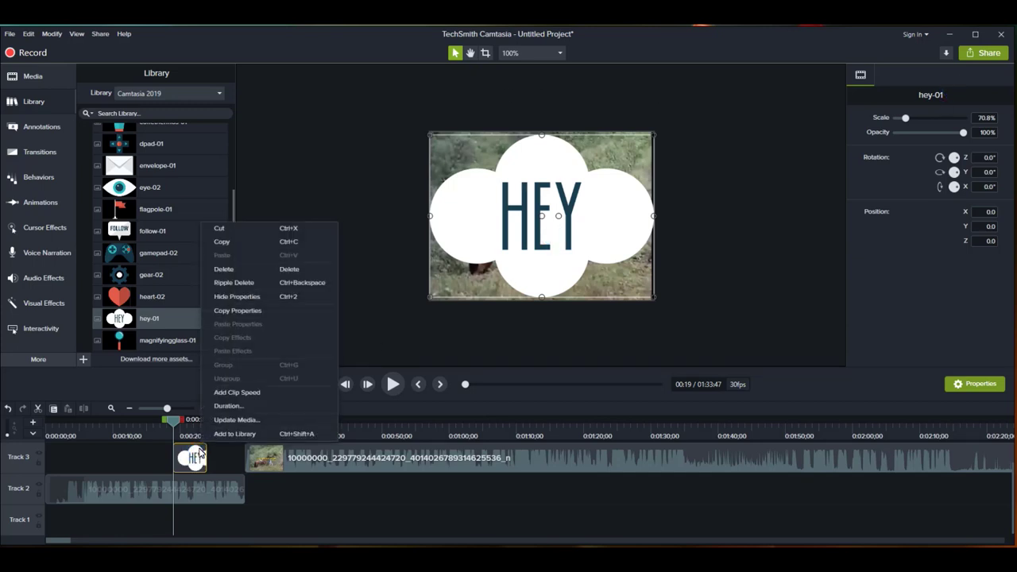
click(224, 269)
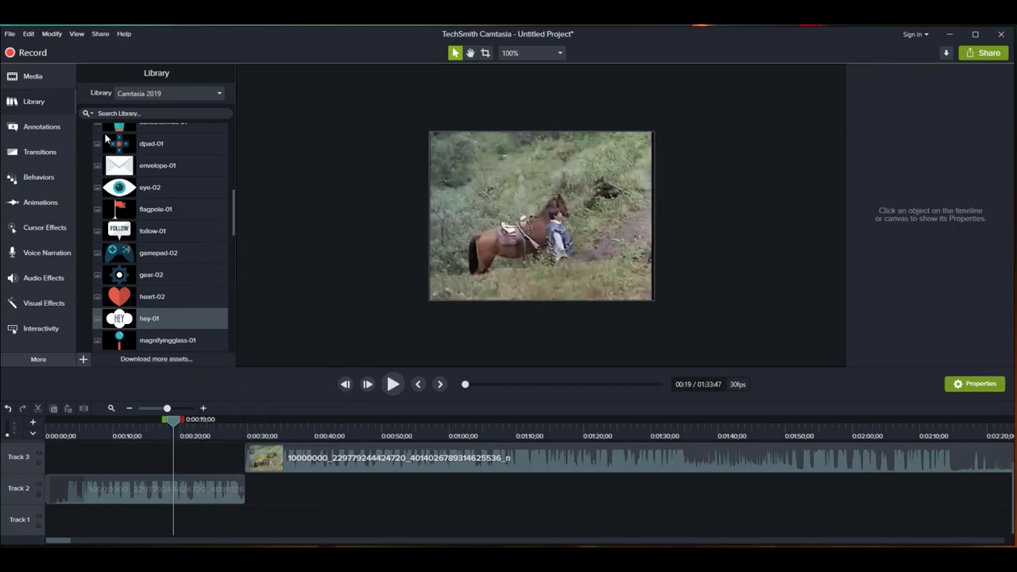
scroll(150, 225, up, 6)
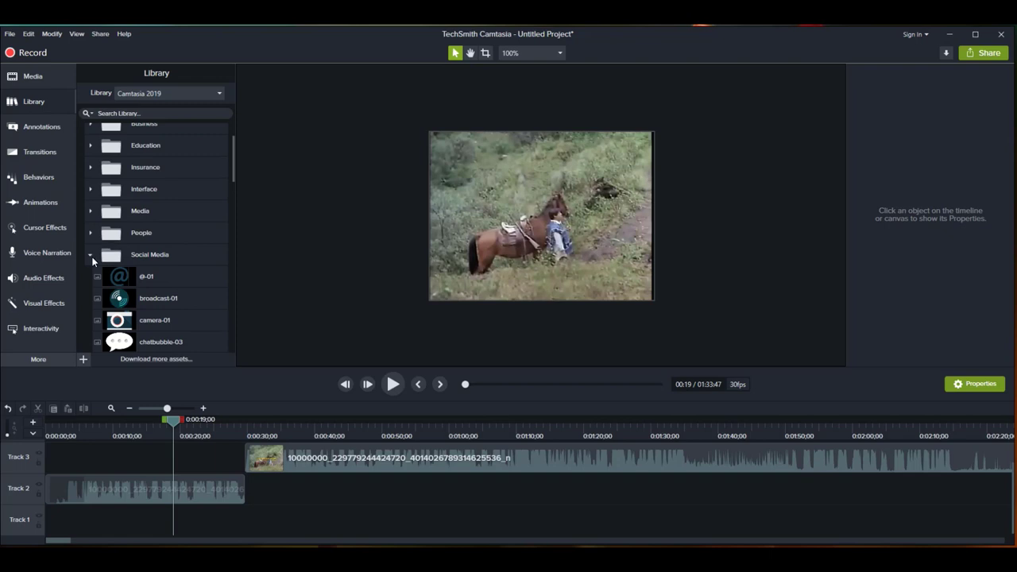
click(91, 258)
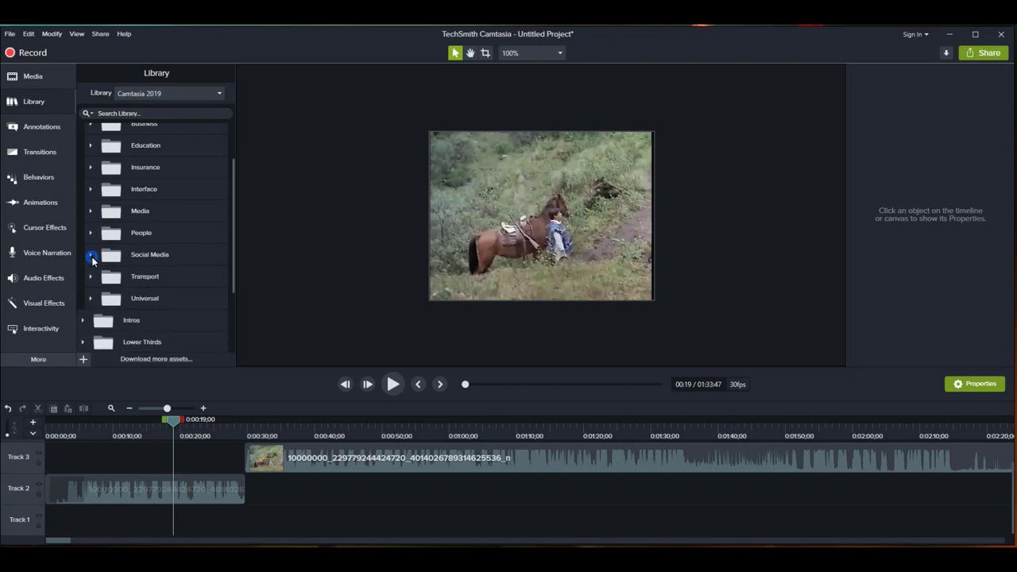
Step: Examine the icons in the library's Interface folder, then collapse it and the parent Icons folder
double_click(148, 188)
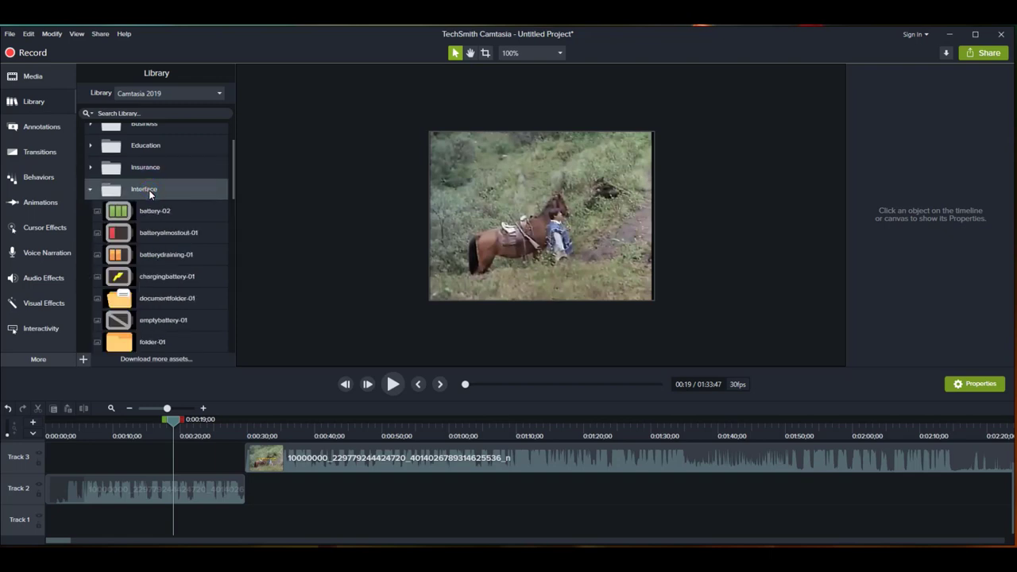
scroll(149, 188, down, 2)
scroll(148, 188, up, 2)
scroll(143, 191, down, 4)
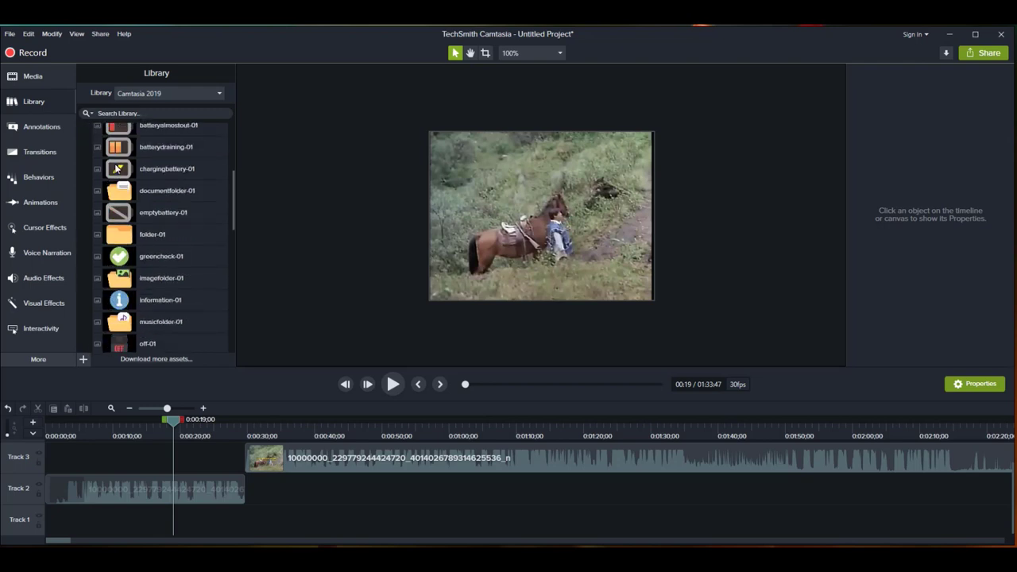
scroll(97, 194, up, 4)
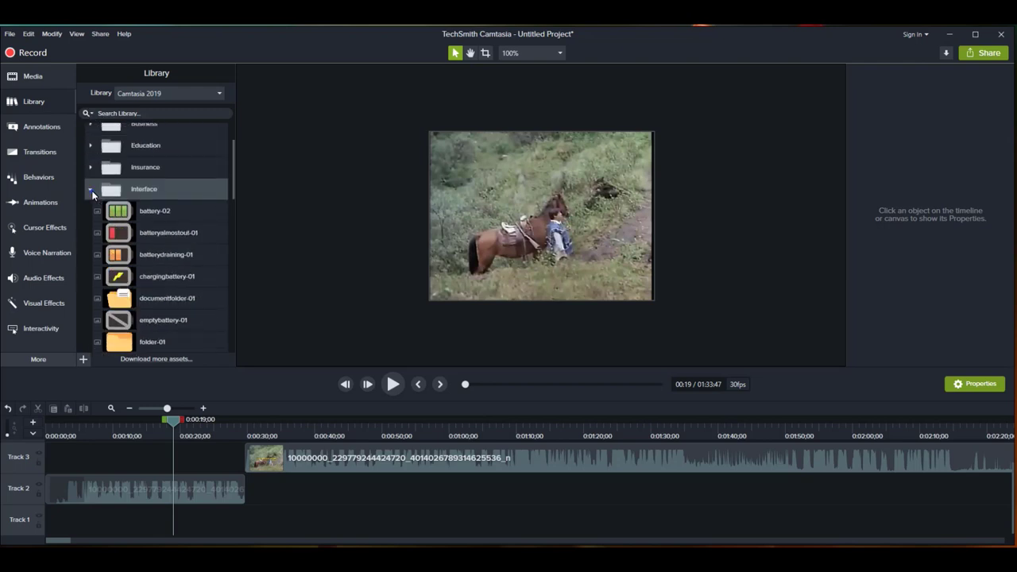
click(91, 191)
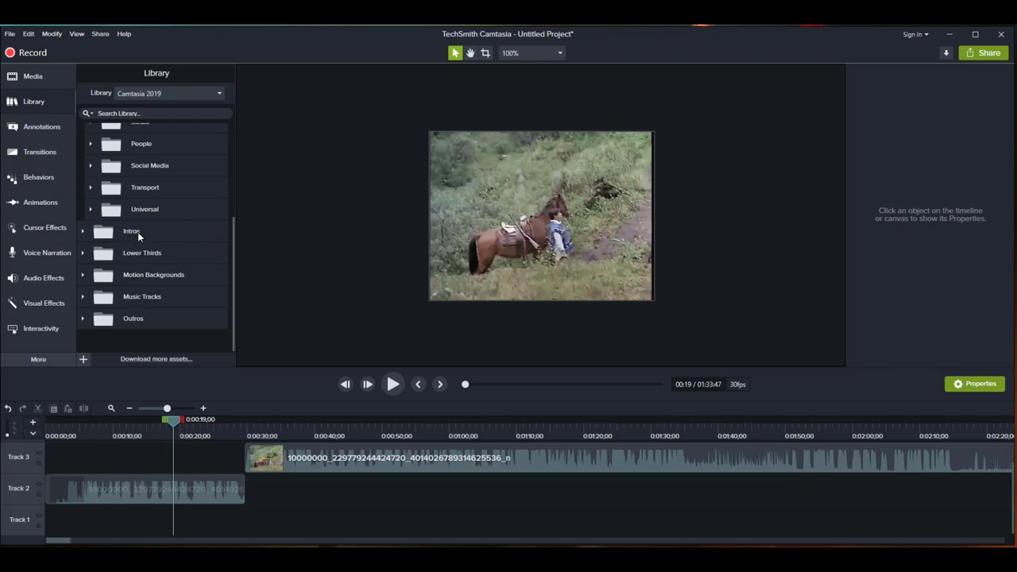
scroll(172, 232, up, 4)
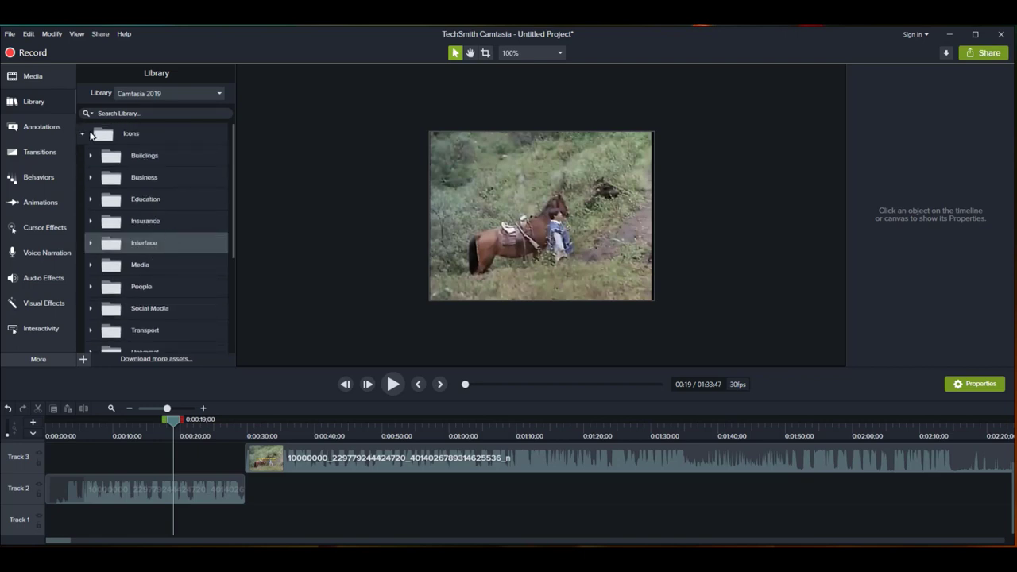
click(82, 134)
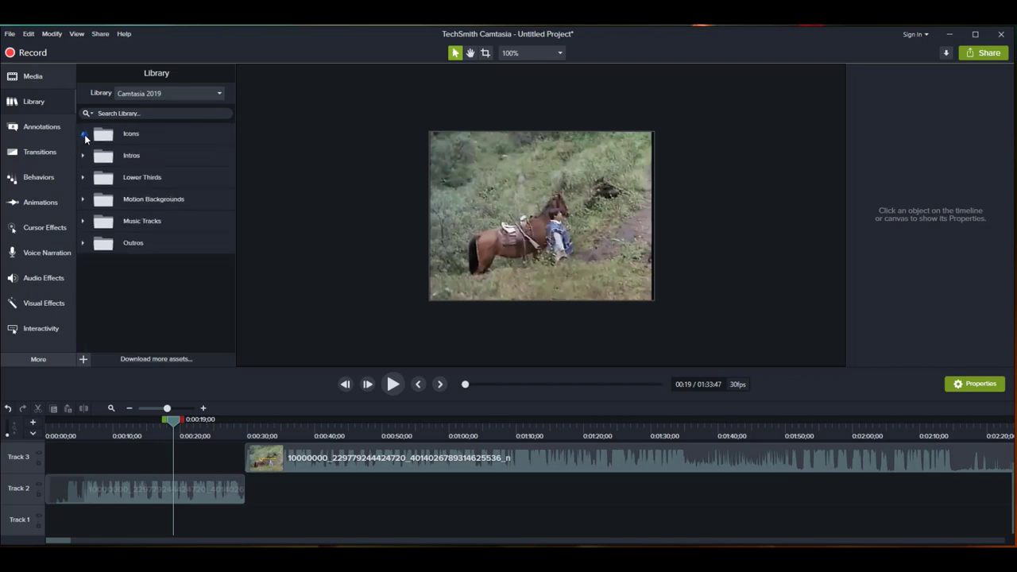
Step: Add the Minimal Elegance Title 1 intro from the library's Intros folder to the timeline at 0:00:19
click(134, 162)
double_click(133, 159)
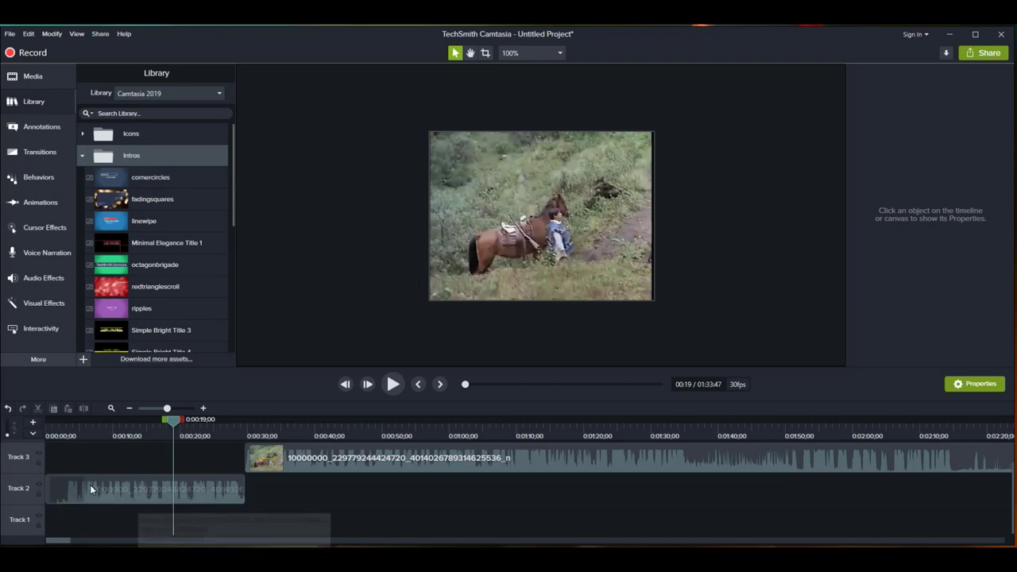
click(120, 185)
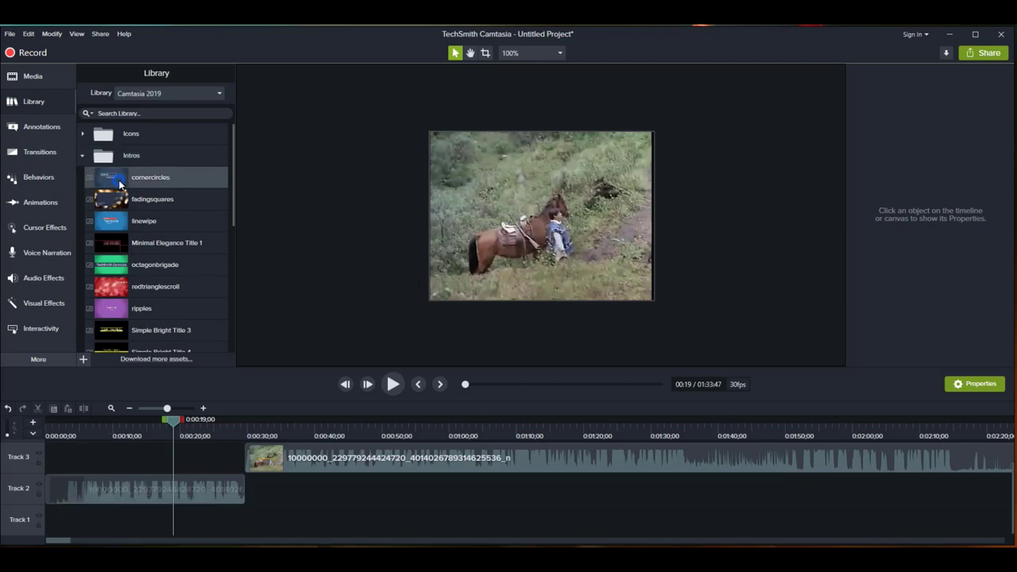
click(109, 248)
right_click(109, 249)
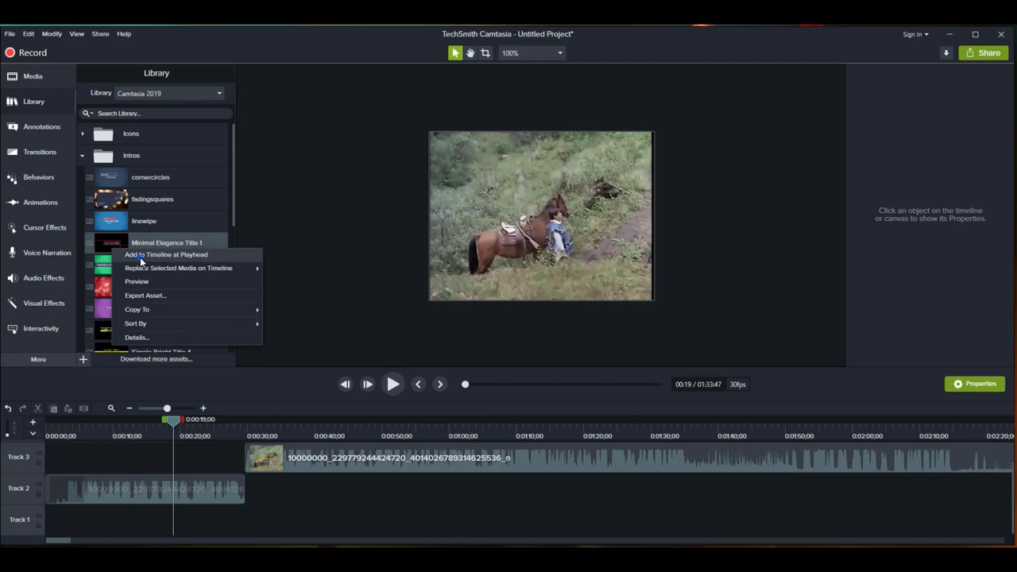
click(139, 256)
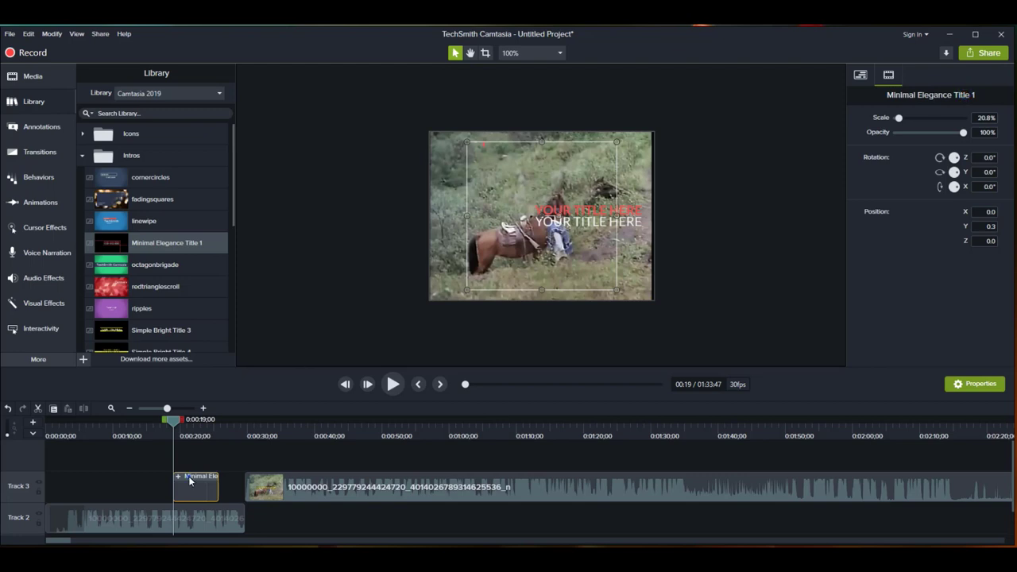
Step: Replace the white lower line of the Minimal Elegance title with JP
double_click(588, 226)
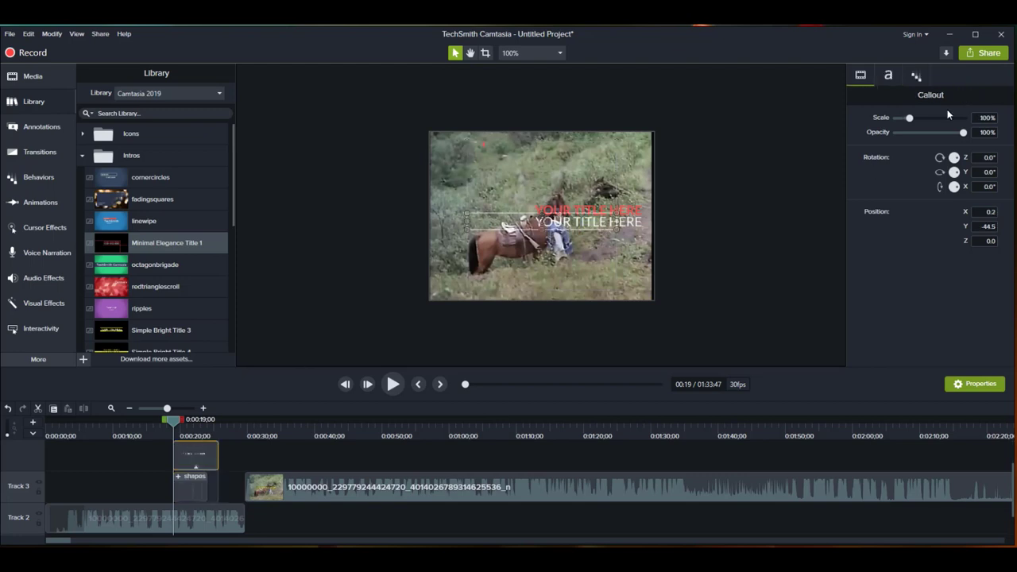
click(197, 460)
right_click(182, 465)
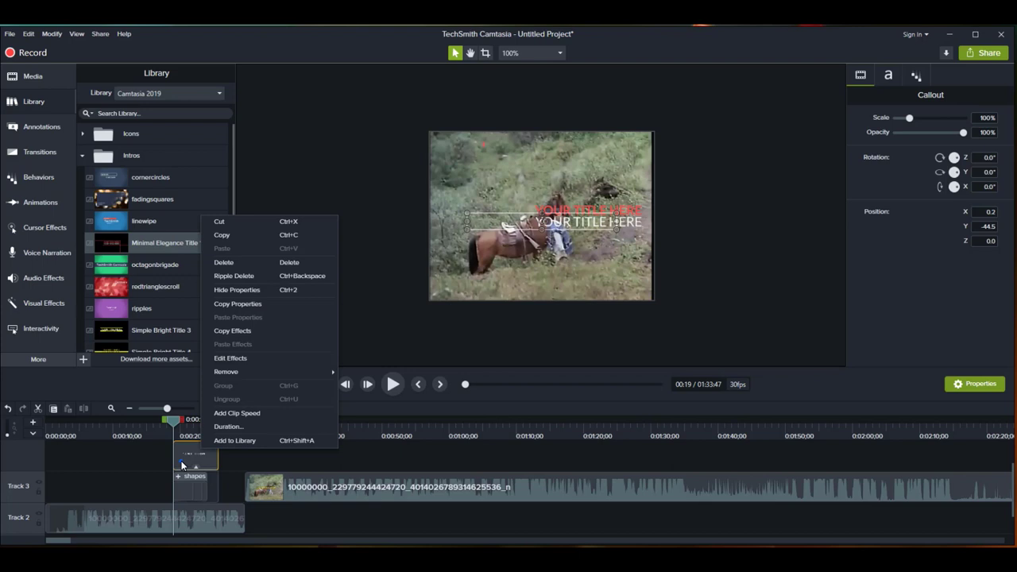
click(532, 222)
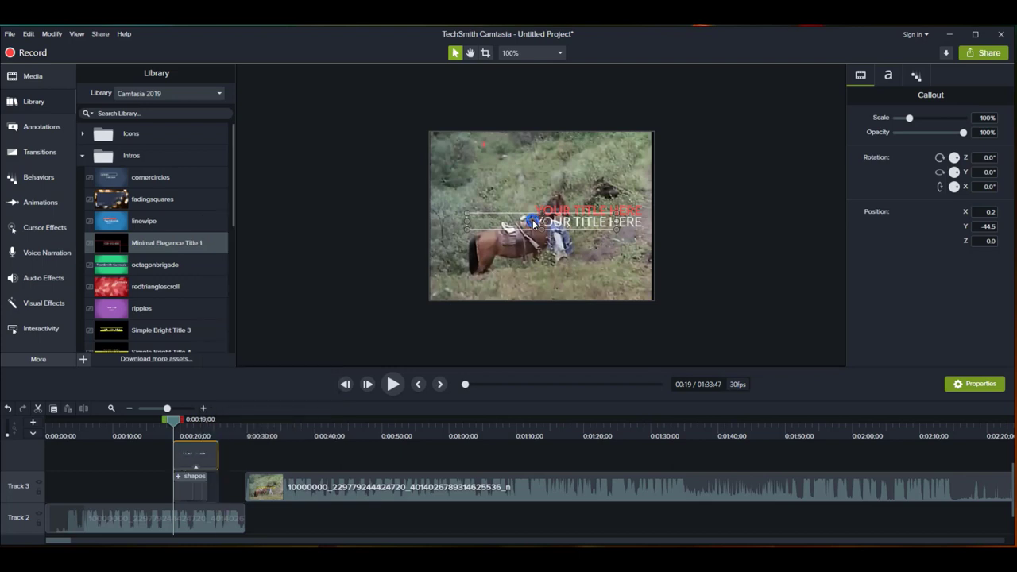
click(533, 224)
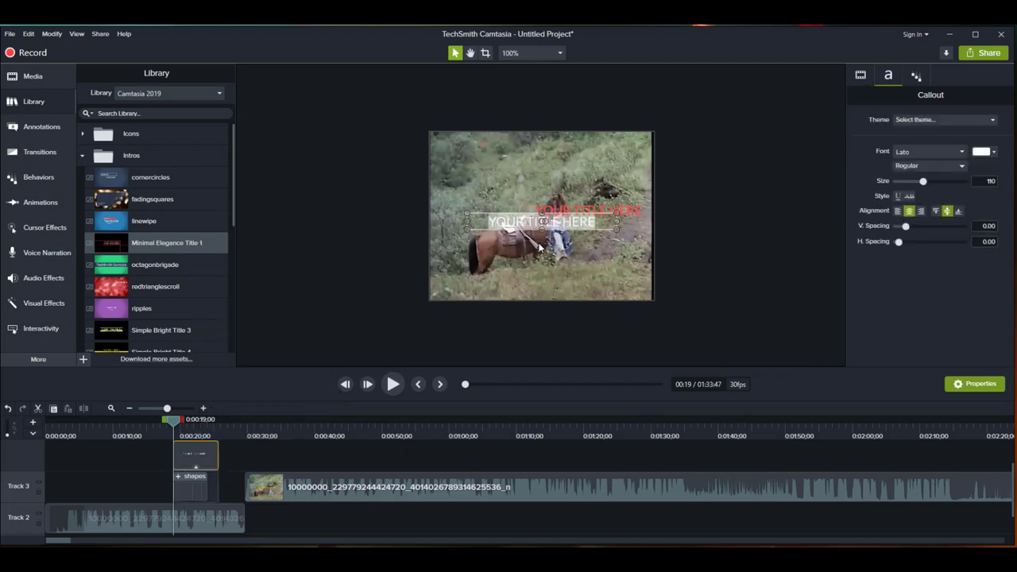
click(626, 210)
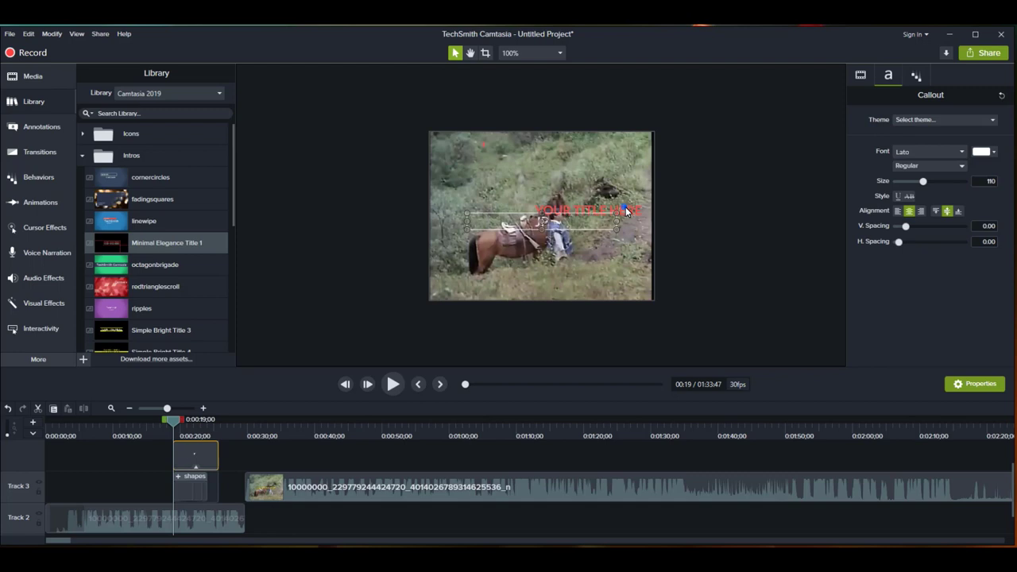
click(543, 215)
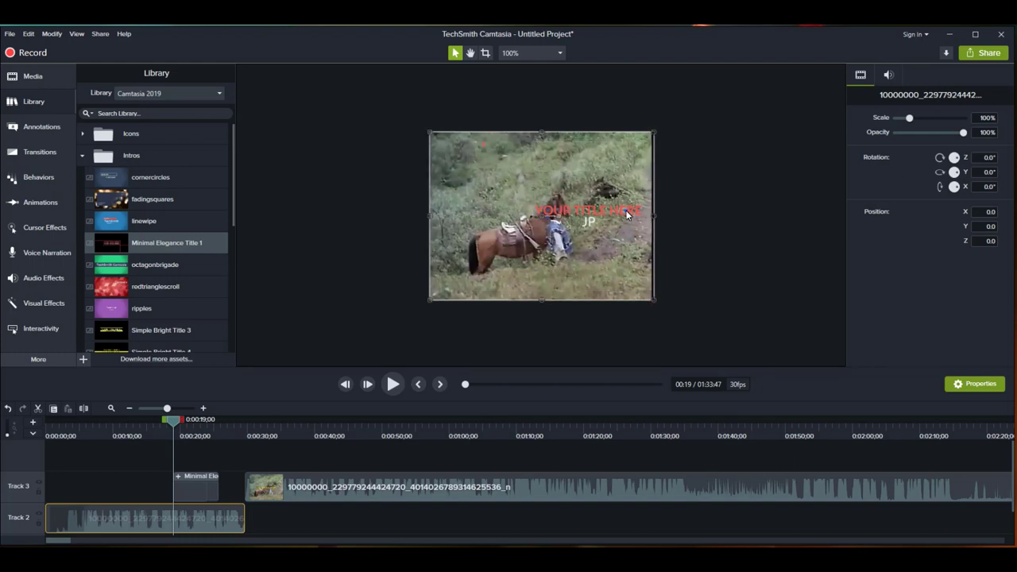
Step: Replace the red upper line of the Minimal Elegance title with JLR and play back the section
drag(627, 215, 597, 163)
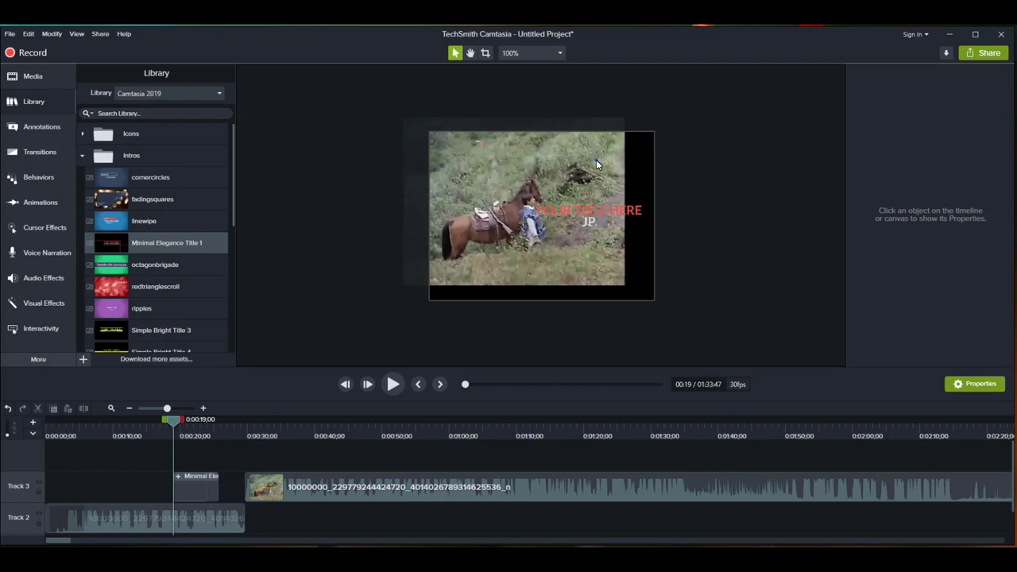
click(596, 159)
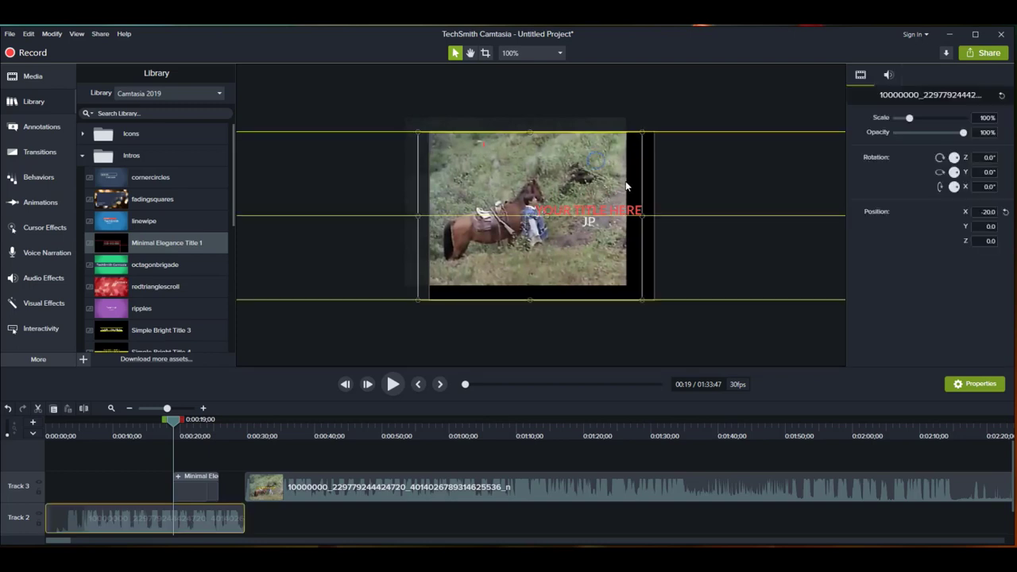
double_click(597, 209)
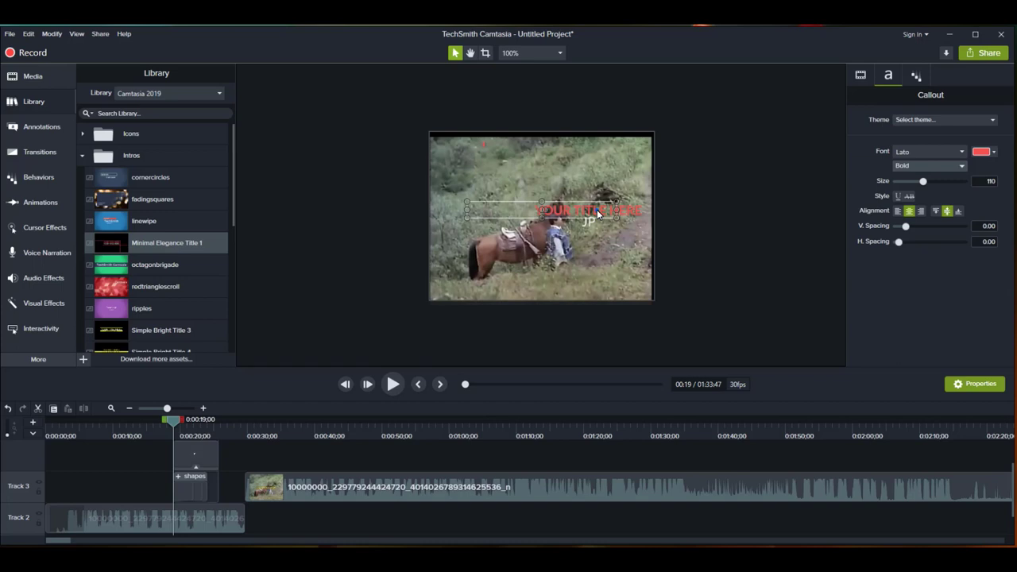
double_click(597, 209)
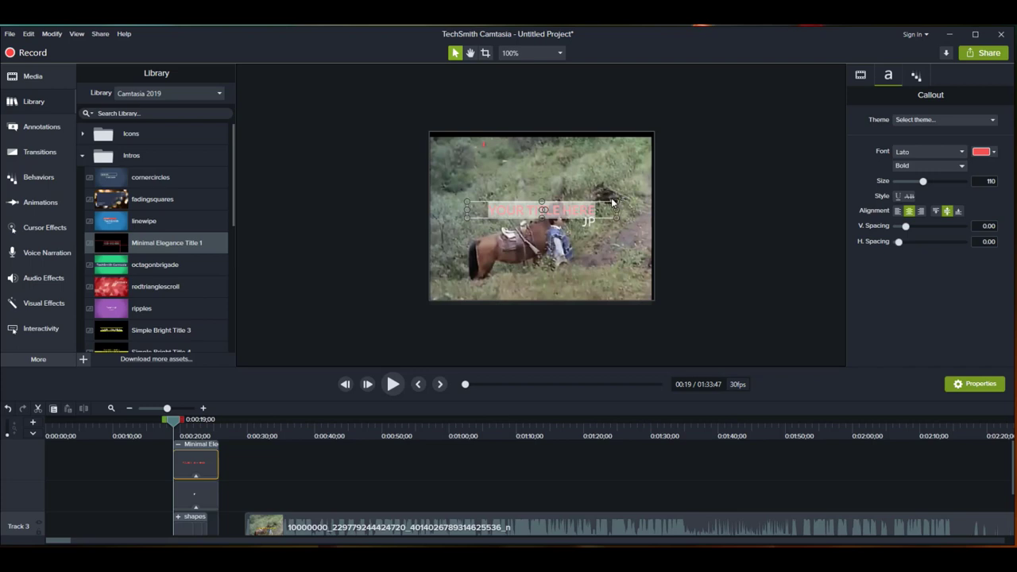
click(668, 250)
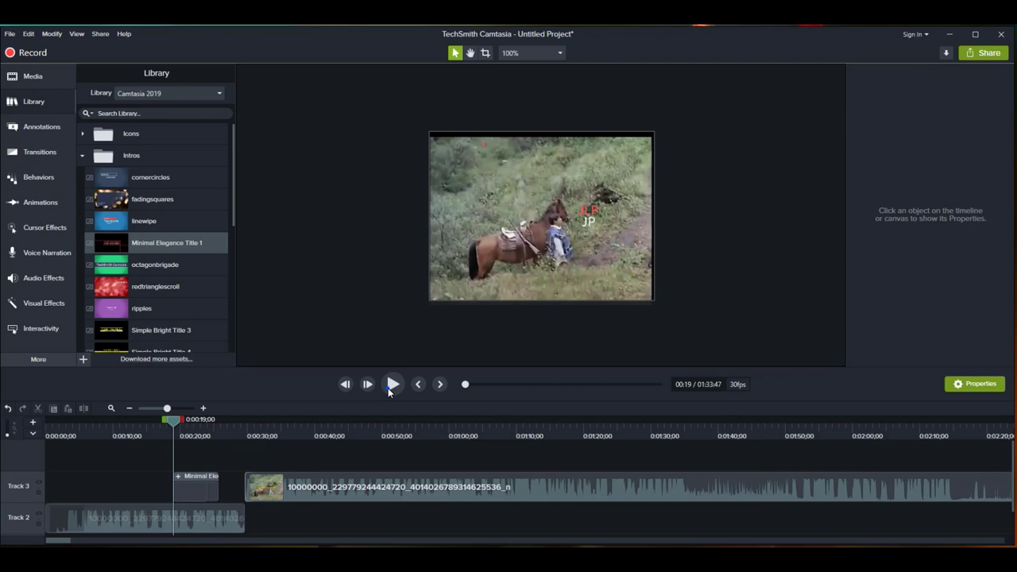
click(391, 385)
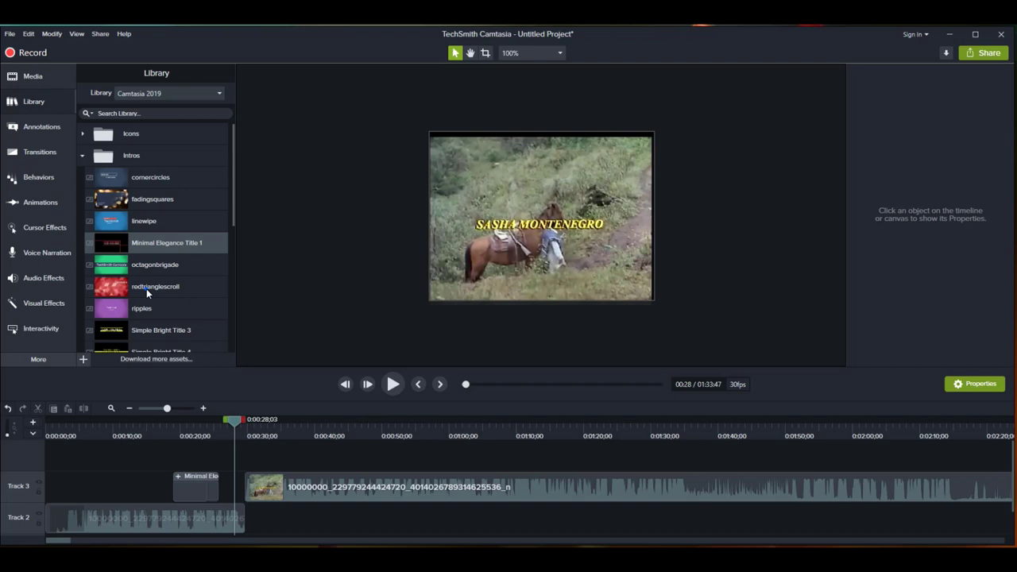
double_click(147, 292)
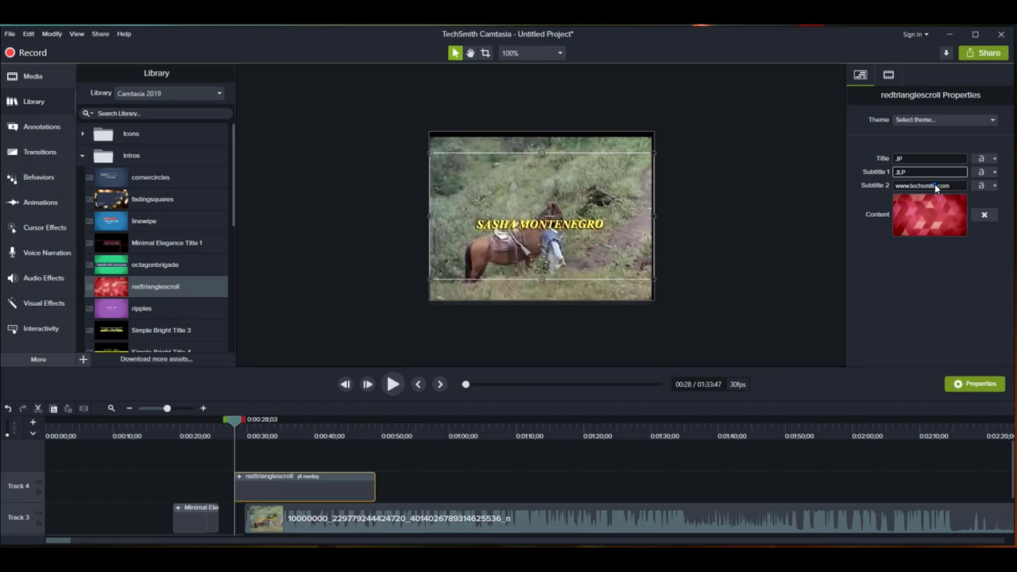
click(935, 187)
text(WWW.JYM43)
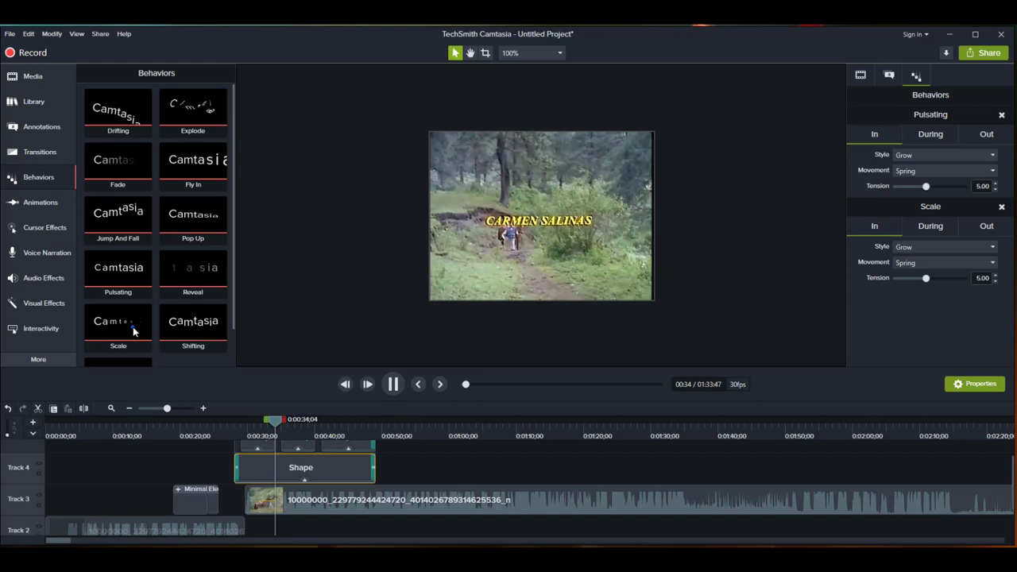
Step: Undo the Scale behavior on the Track 4 shape and try the behavior on the whole redtrianglescroll group
key(ctrl+z)
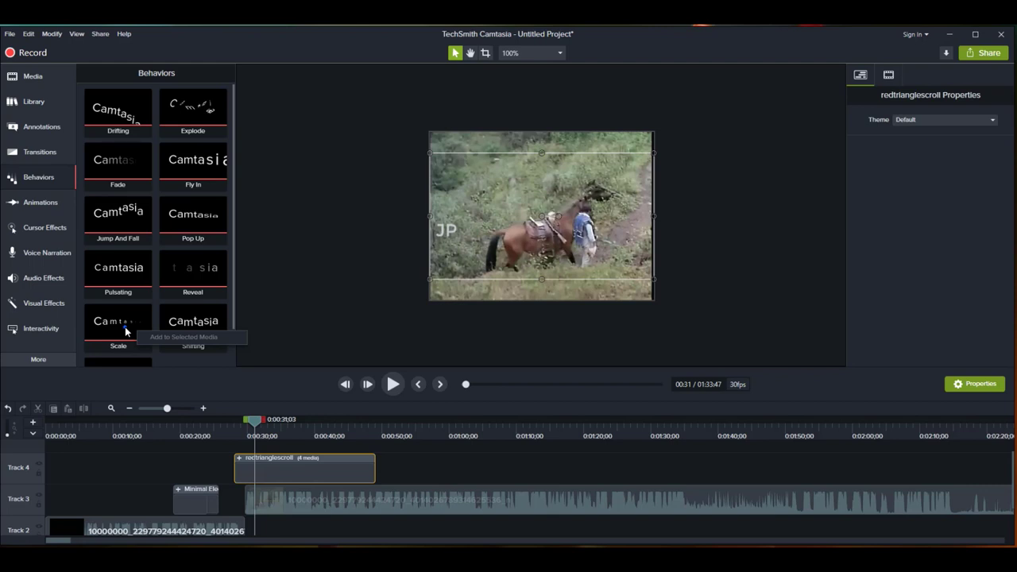
drag(125, 332, 388, 387)
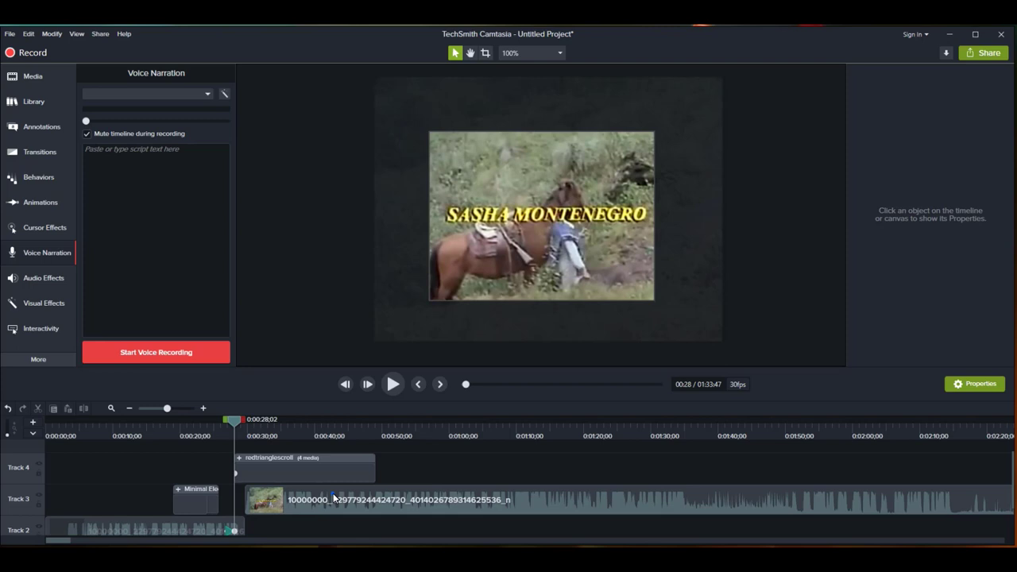
Step: Delete the second video part from Track 3 and the redtrianglescroll intro from Track 4
click(334, 499)
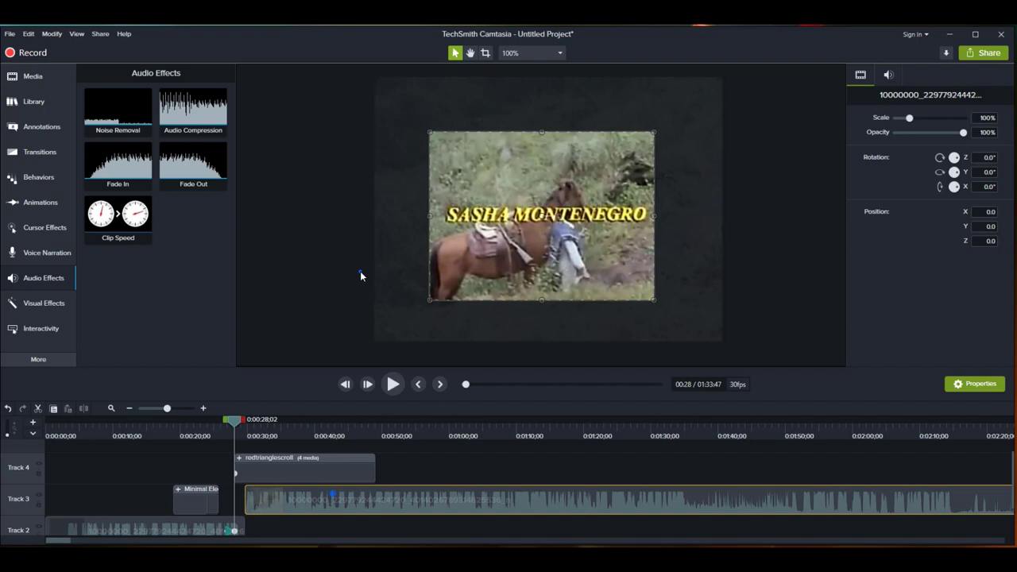
key(Delete)
click(360, 273)
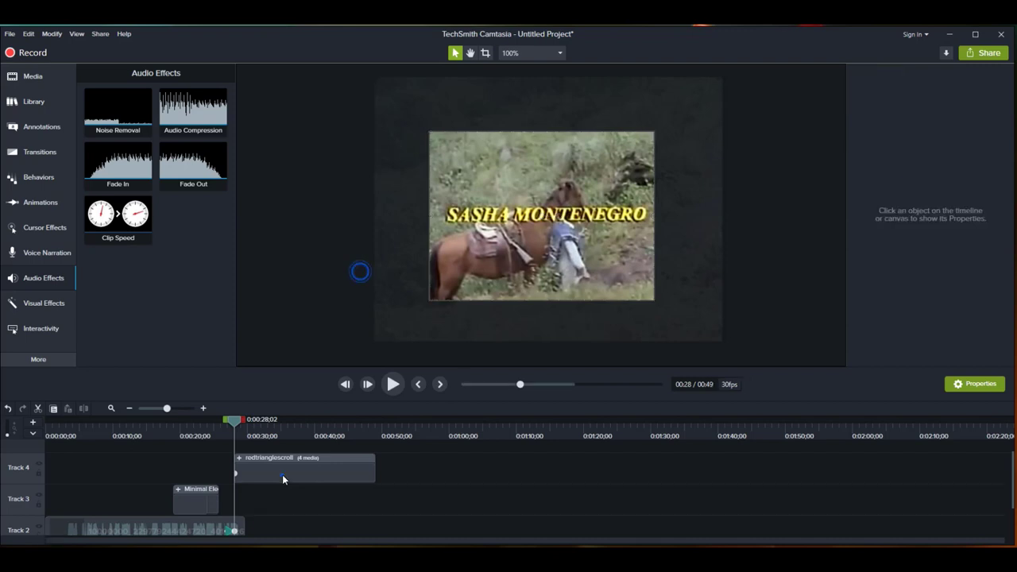
click(282, 478)
key(Delete)
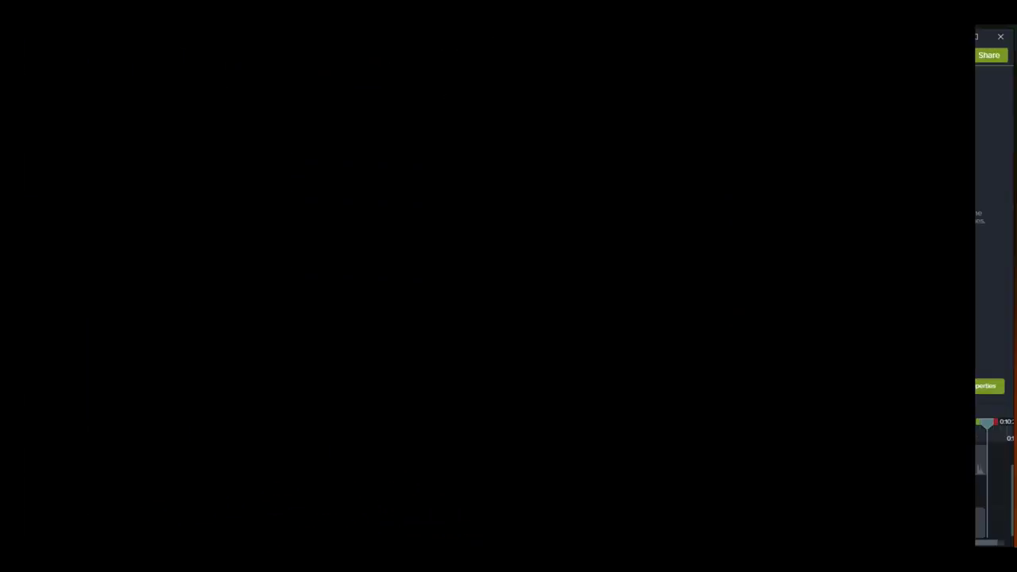
Step: Start producing the project as a local file with the MP4 only (up to 1080p) preset
click(988, 55)
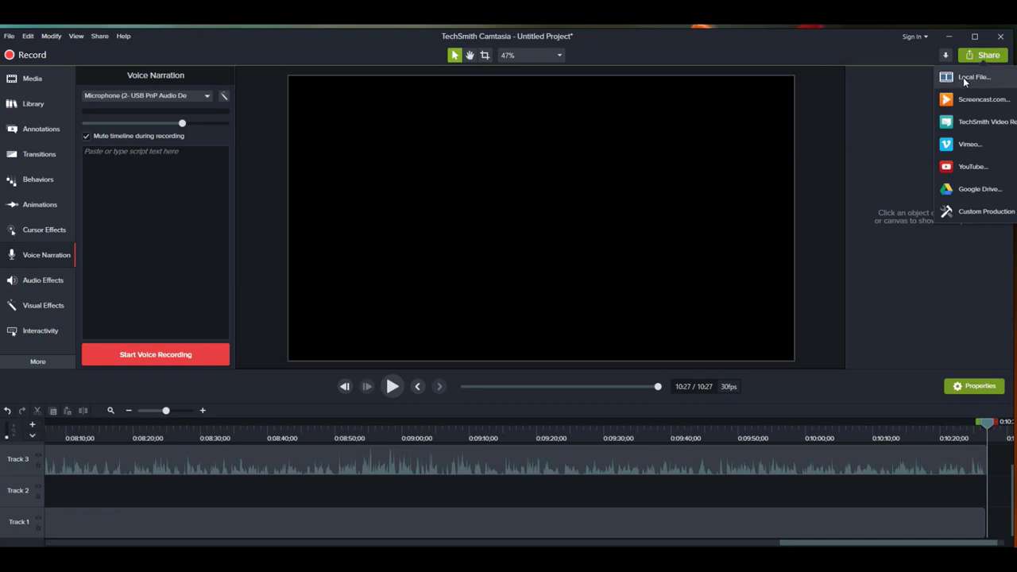
click(963, 77)
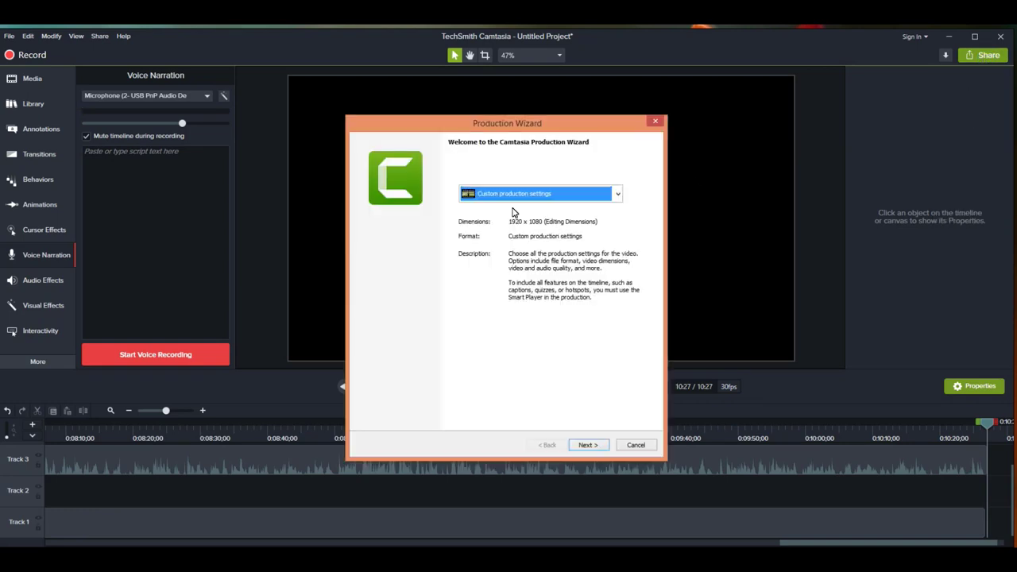
click(618, 196)
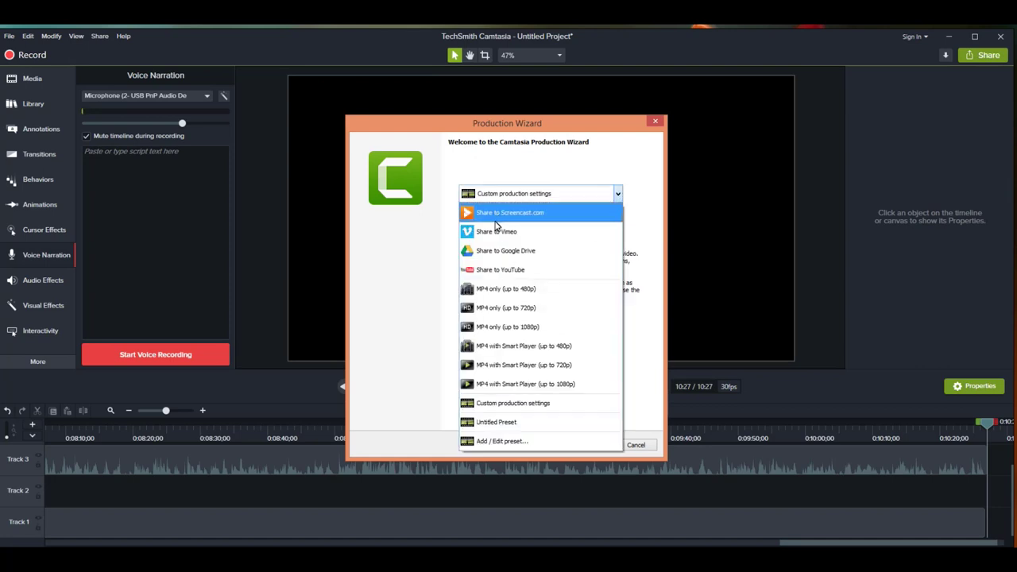
click(515, 327)
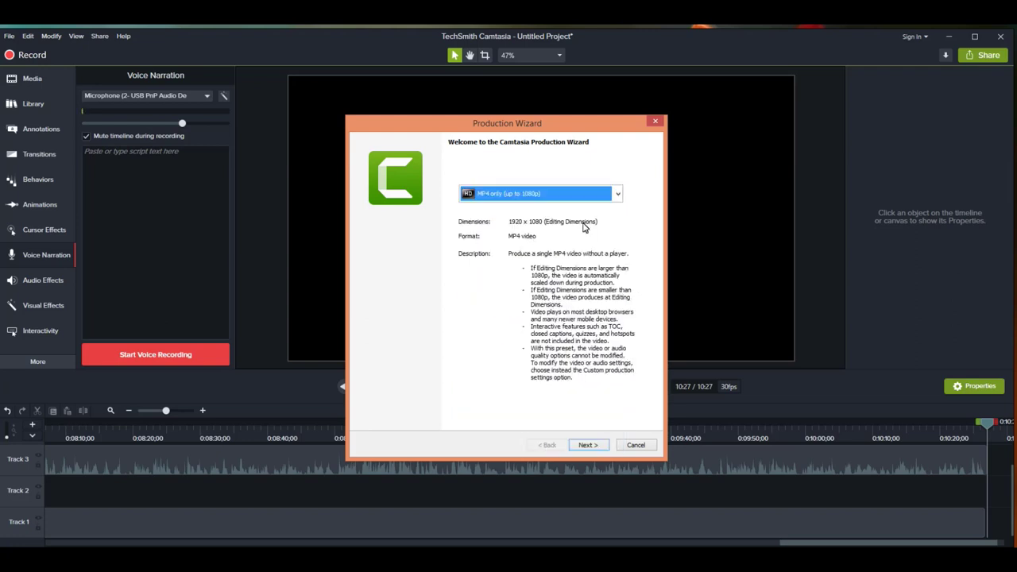
click(586, 445)
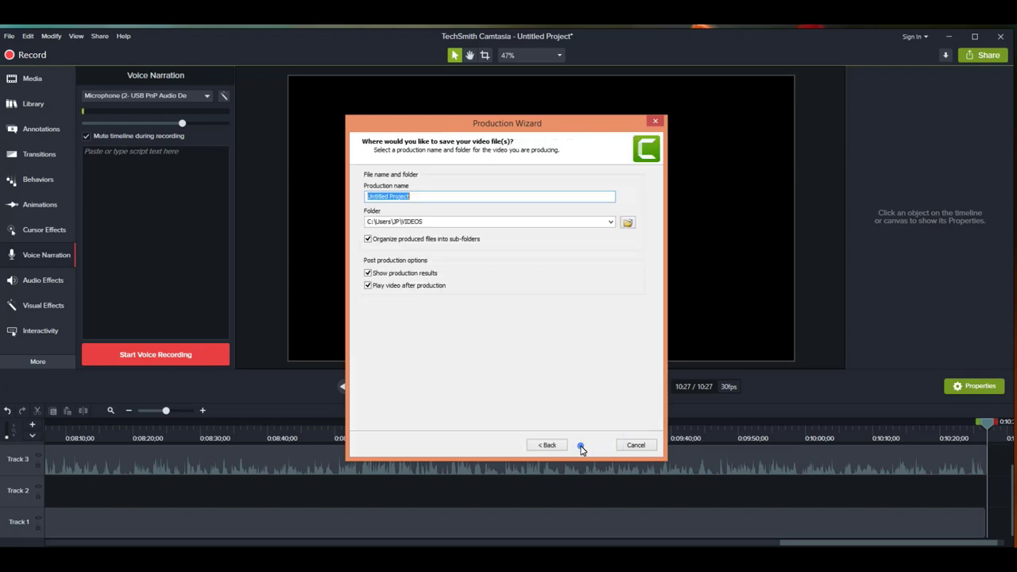
Step: Set the production name to TUTURIAL25
drag(436, 197, 353, 196)
text(TUTURIA)
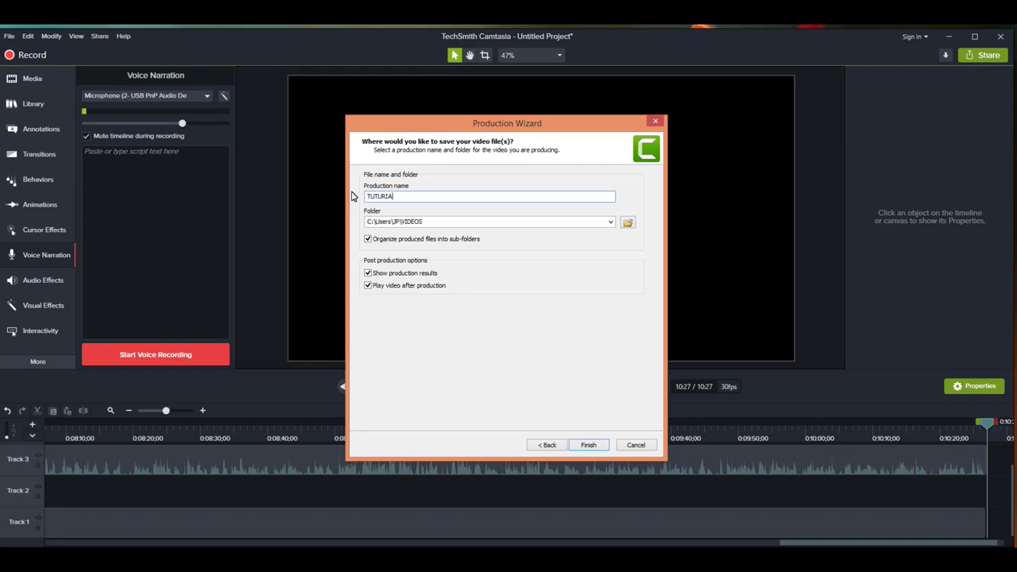
text(O)
key(BackSpace)
text(L25)
Step: Keep the VIDEOS folder as the save location and start rendering the project
double_click(419, 222)
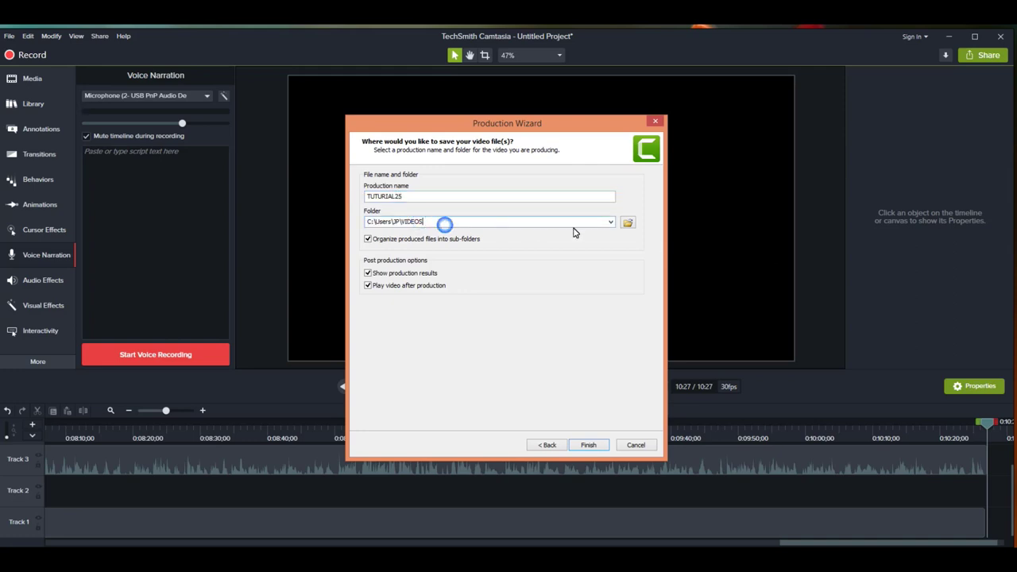
click(610, 222)
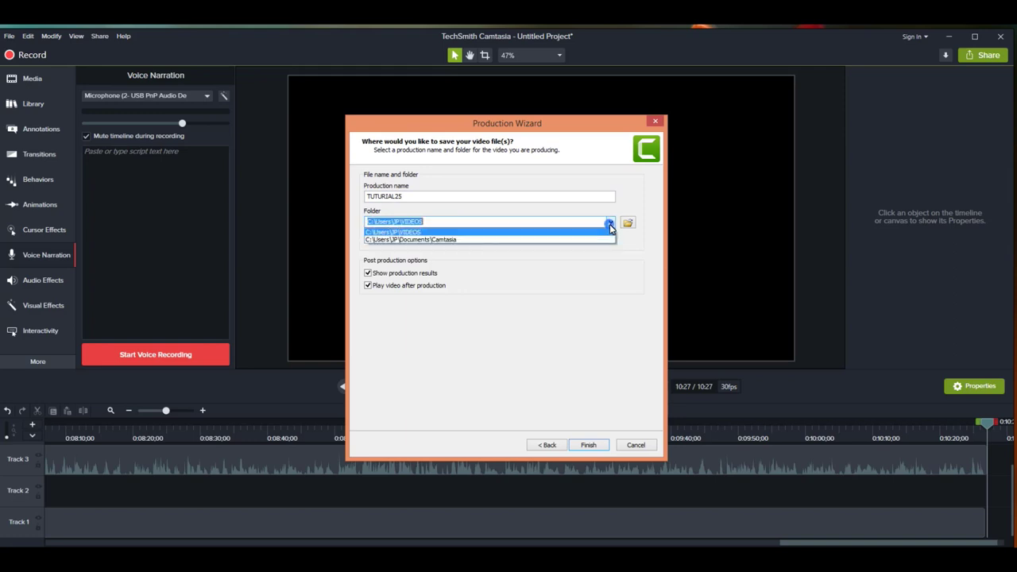
click(454, 223)
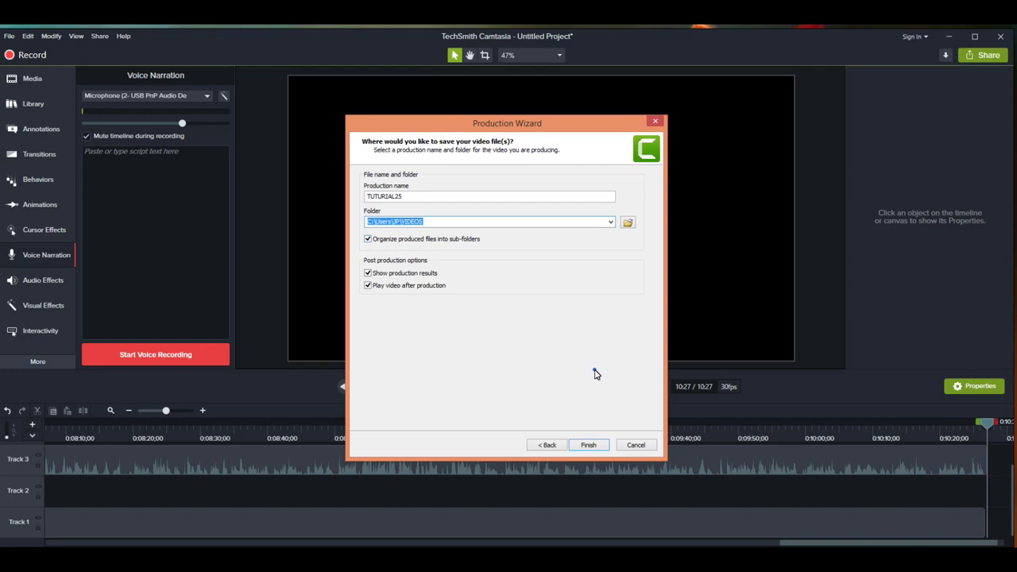
click(589, 445)
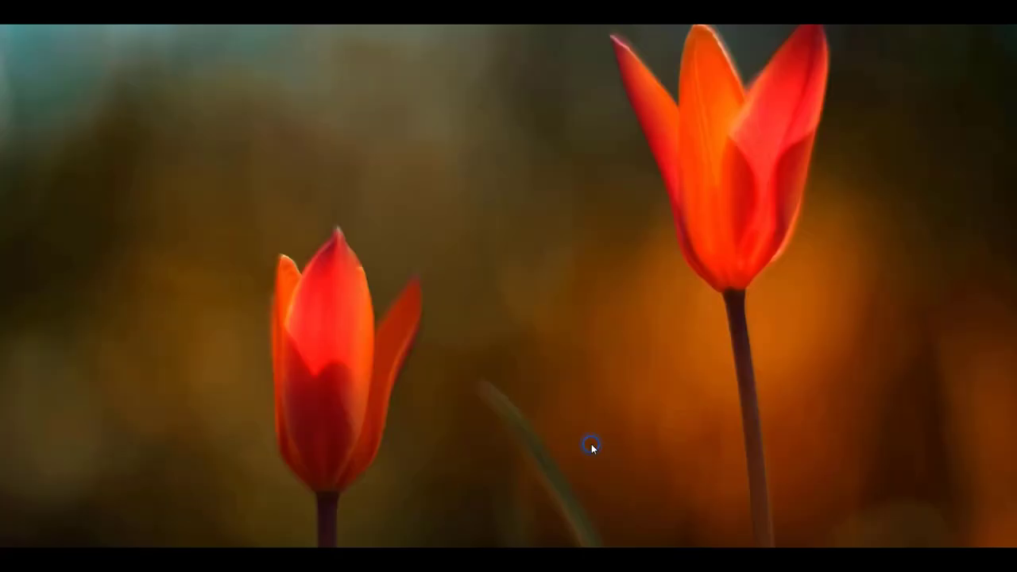
Step: Cancel the project rendering and confirm the cancellation
click(514, 290)
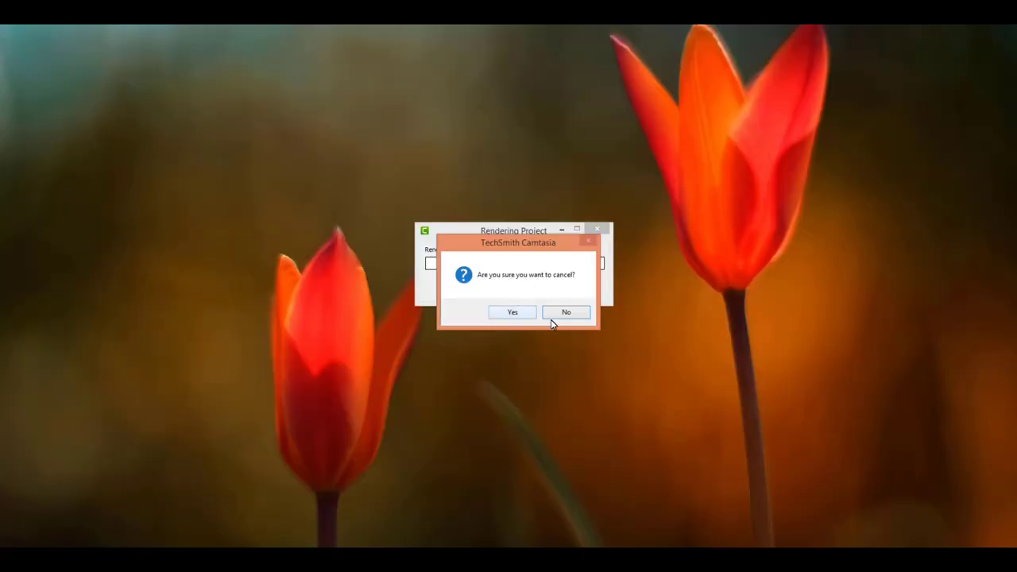
click(514, 312)
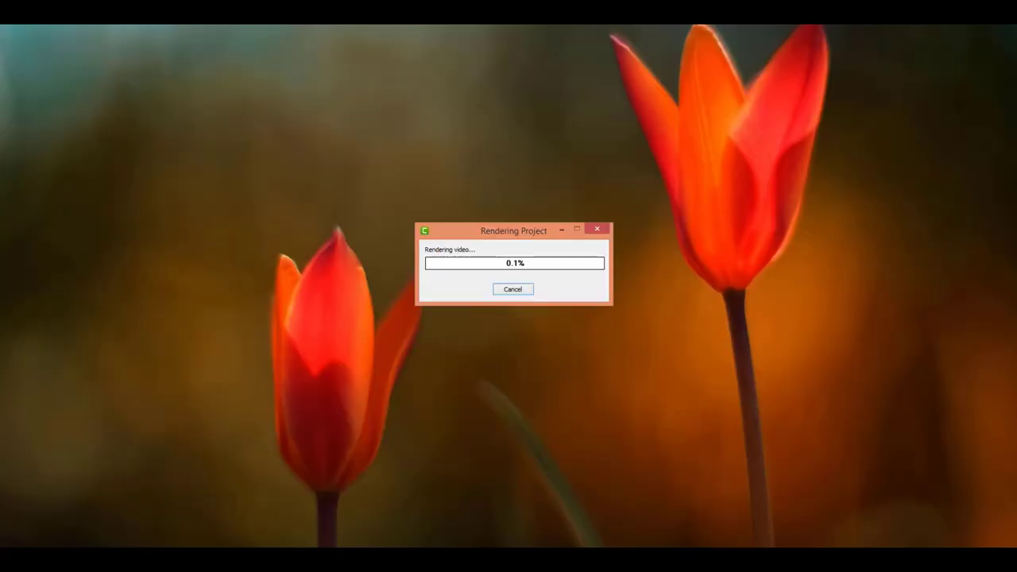